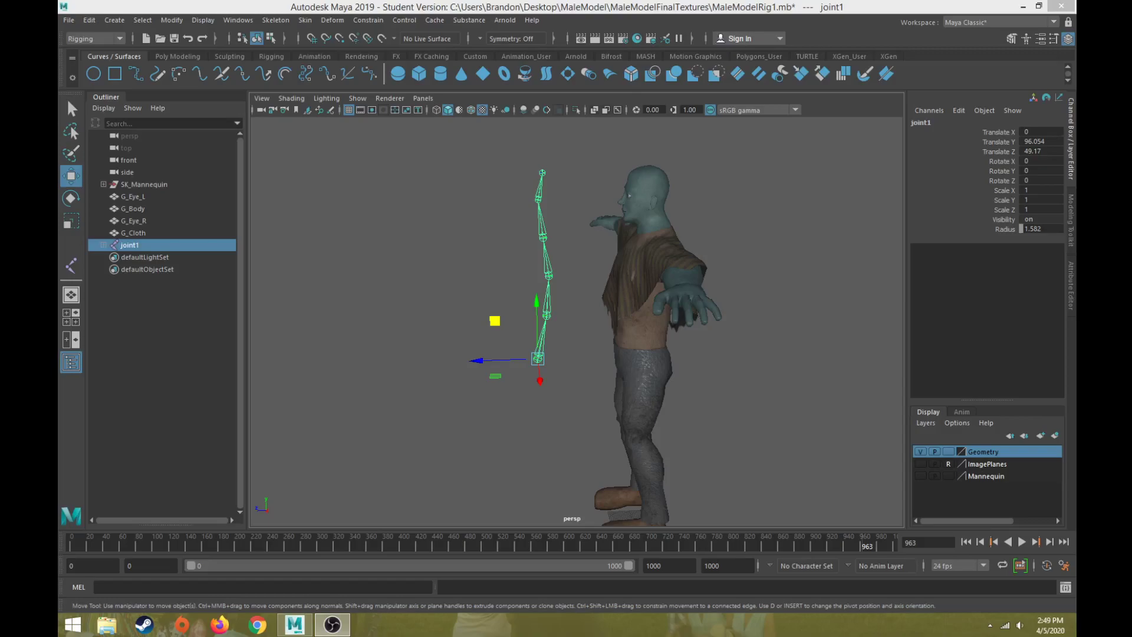
- Delete the existing joint chain standing in front of the character
alt+drag(560, 370, 574, 371)
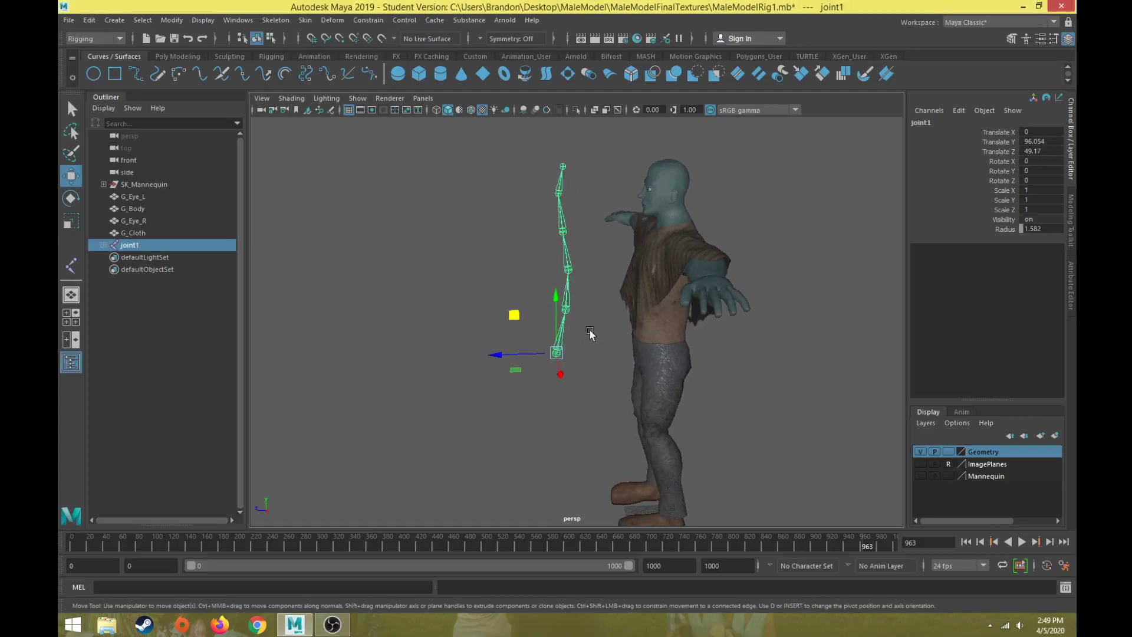
key(Delete)
alt+drag(526, 339, 501, 300)
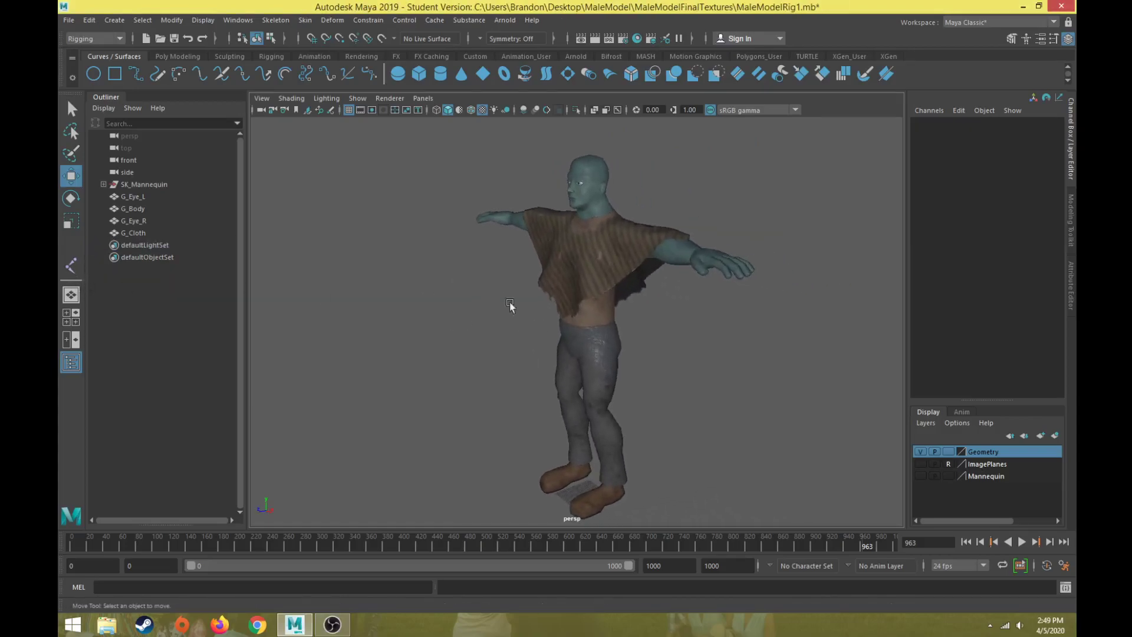
click(295, 99)
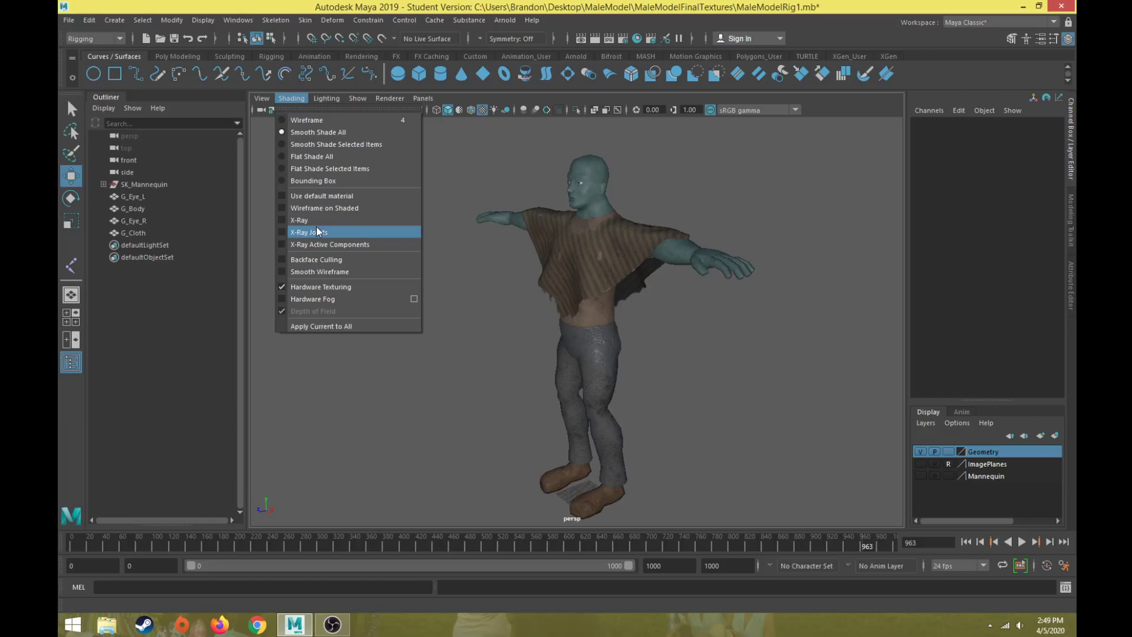
click(288, 99)
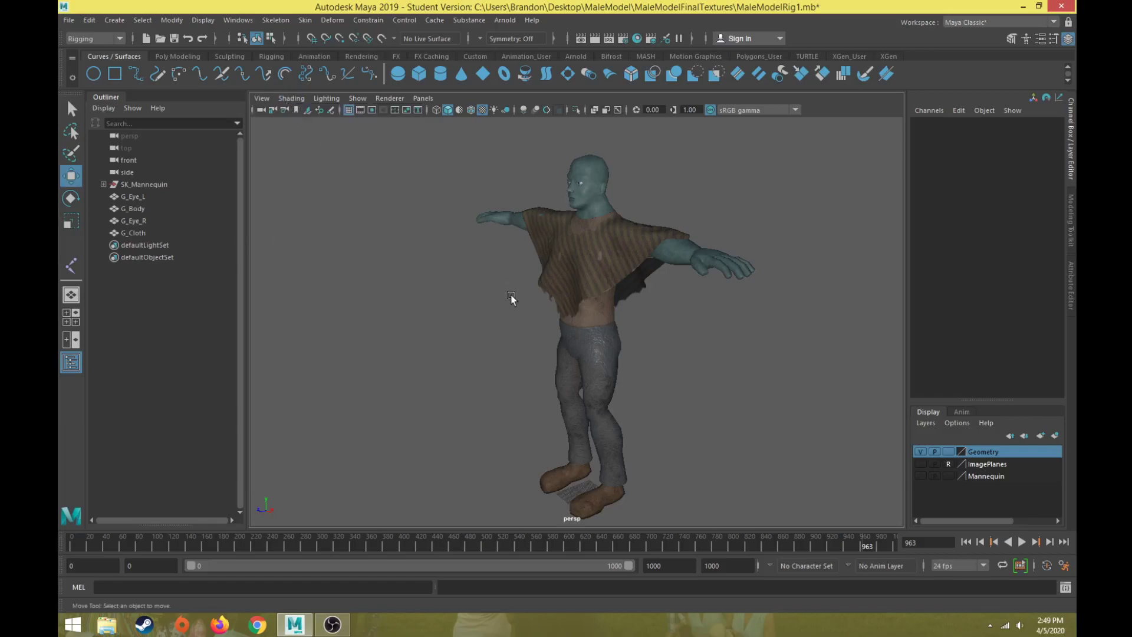
- Switch to the side view and display the character with textured shading
key(space)
key(space)
alt+middle_drag(586, 349, 556, 373)
scroll(519, 347, down, 2)
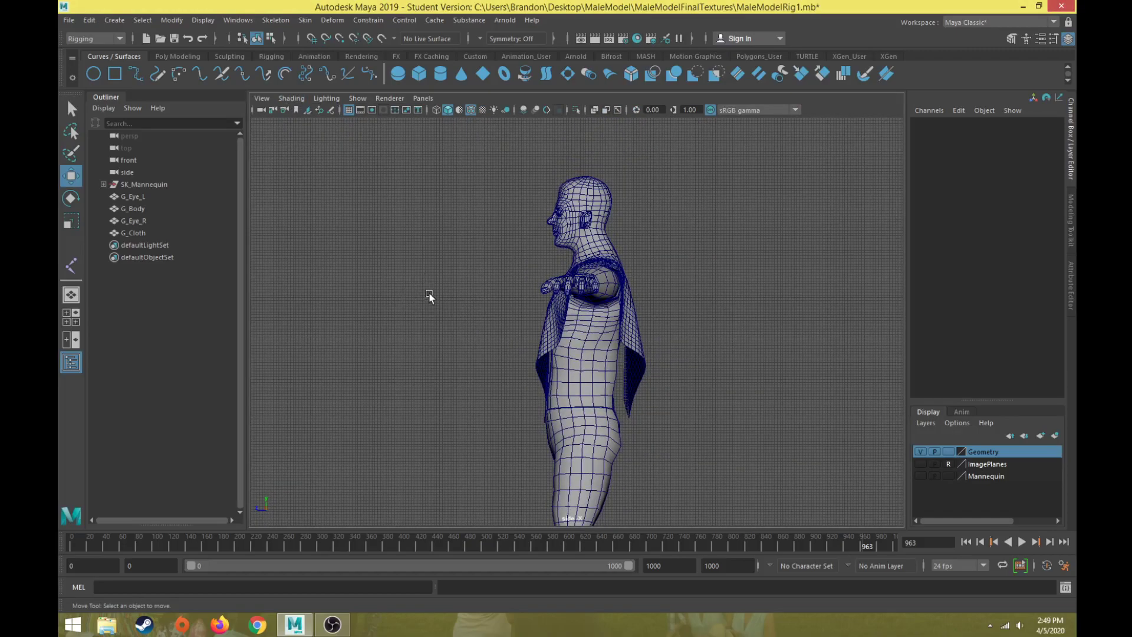
key(6)
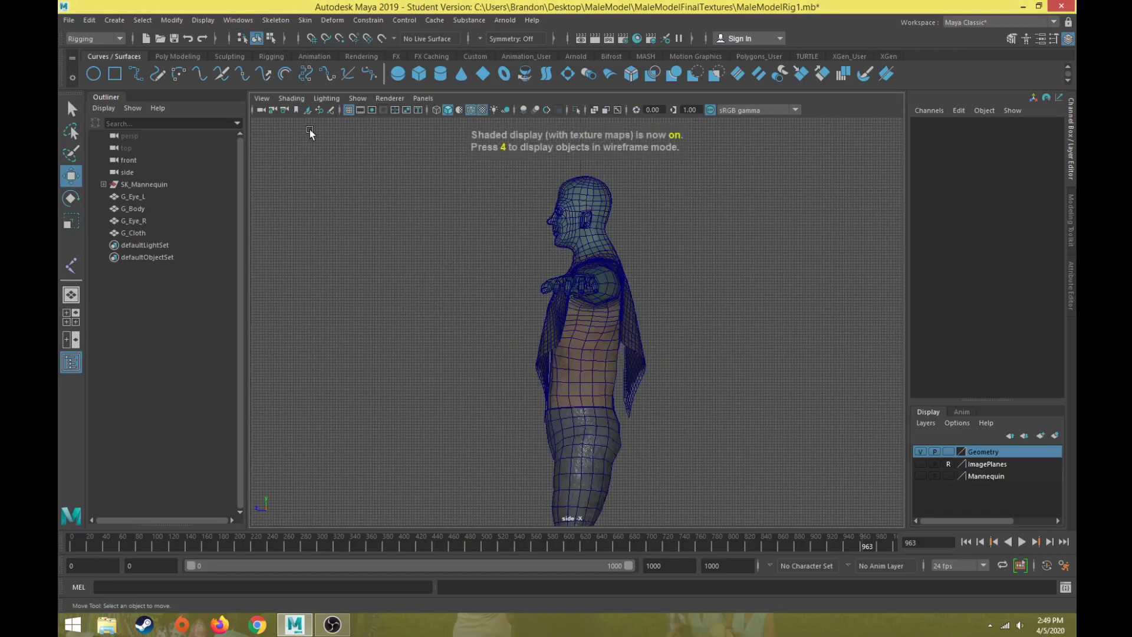
- Place a joint in the character's pelvis in the side view, at about Y 97.4 and Z -1.9
click(71, 266)
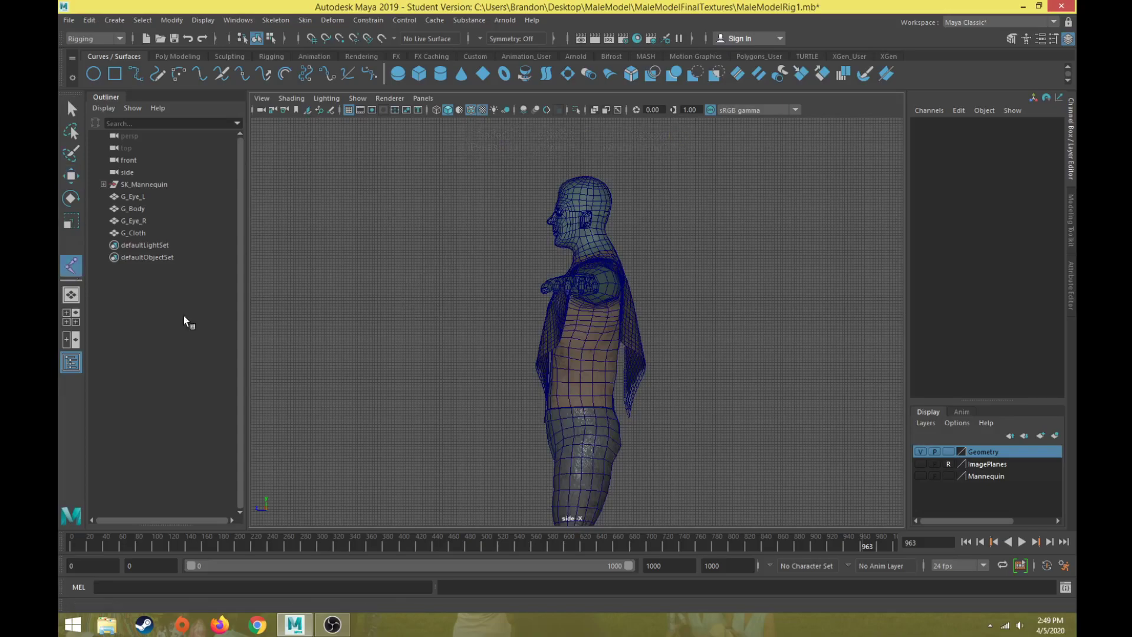
scroll(548, 407, up, 2)
alt+middle_drag(548, 407, 488, 253)
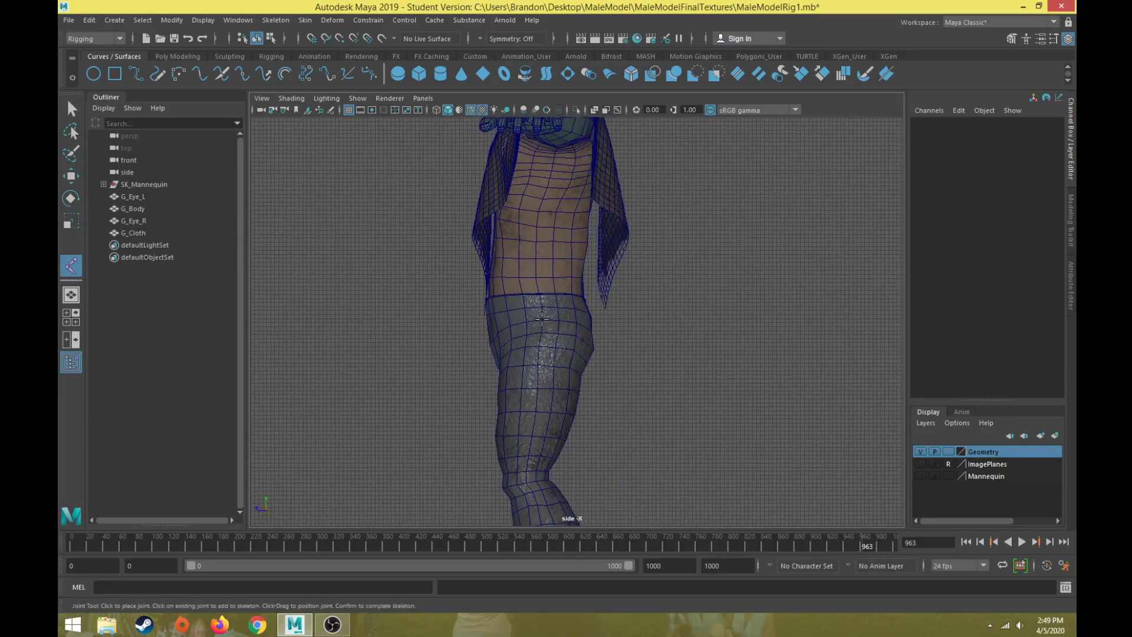
click(543, 319)
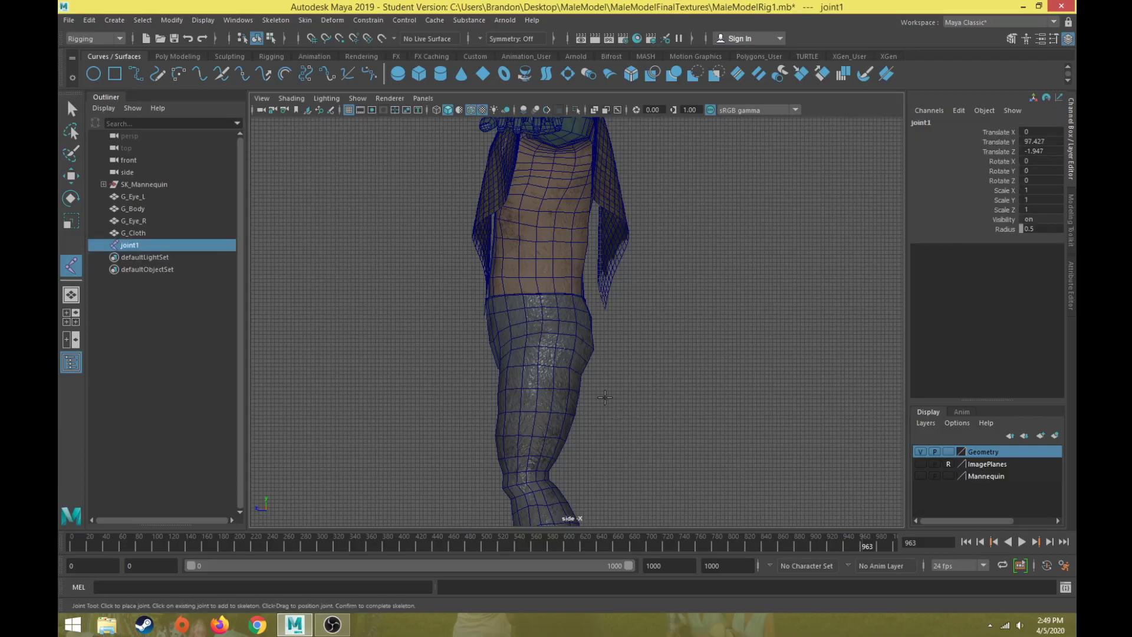
- Enable X-Ray Joints in both the side and perspective views
click(290, 98)
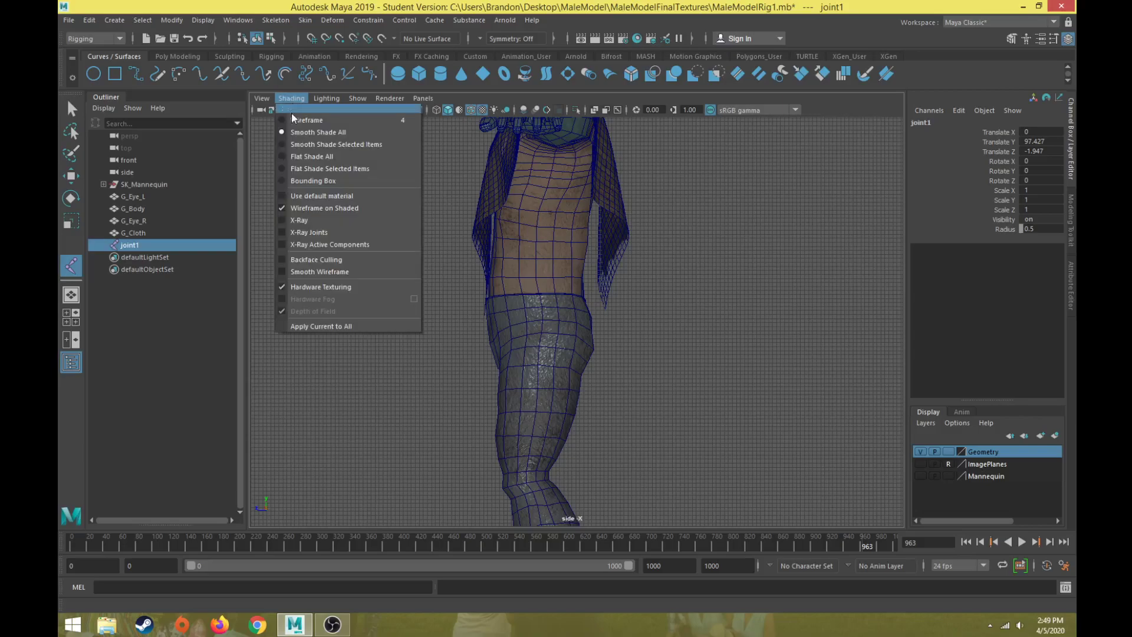
click(310, 232)
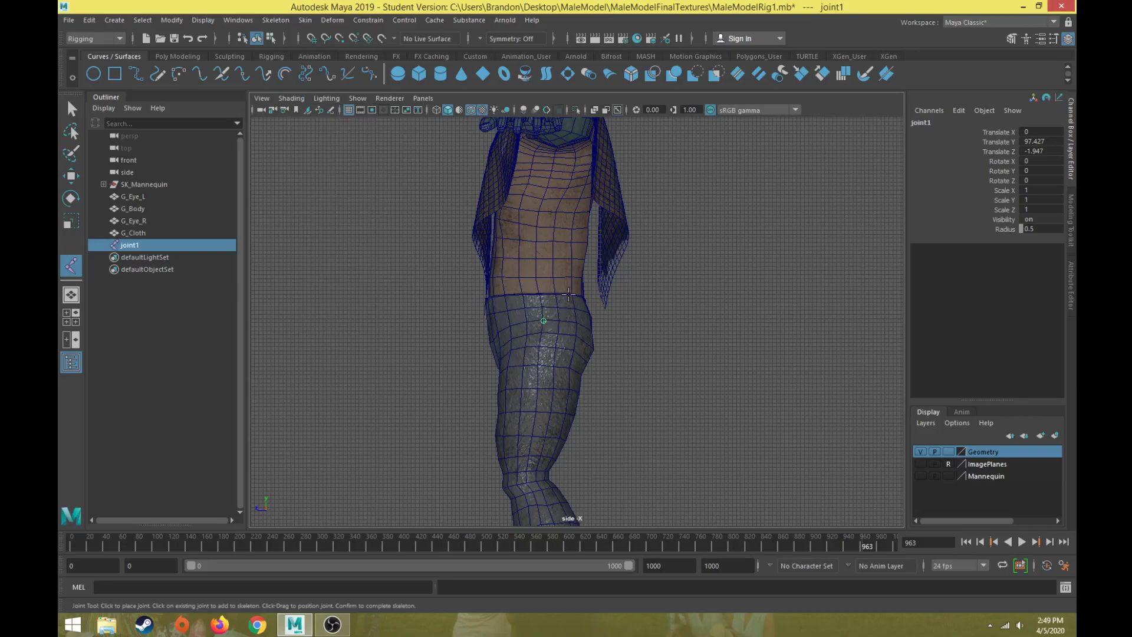
key(space)
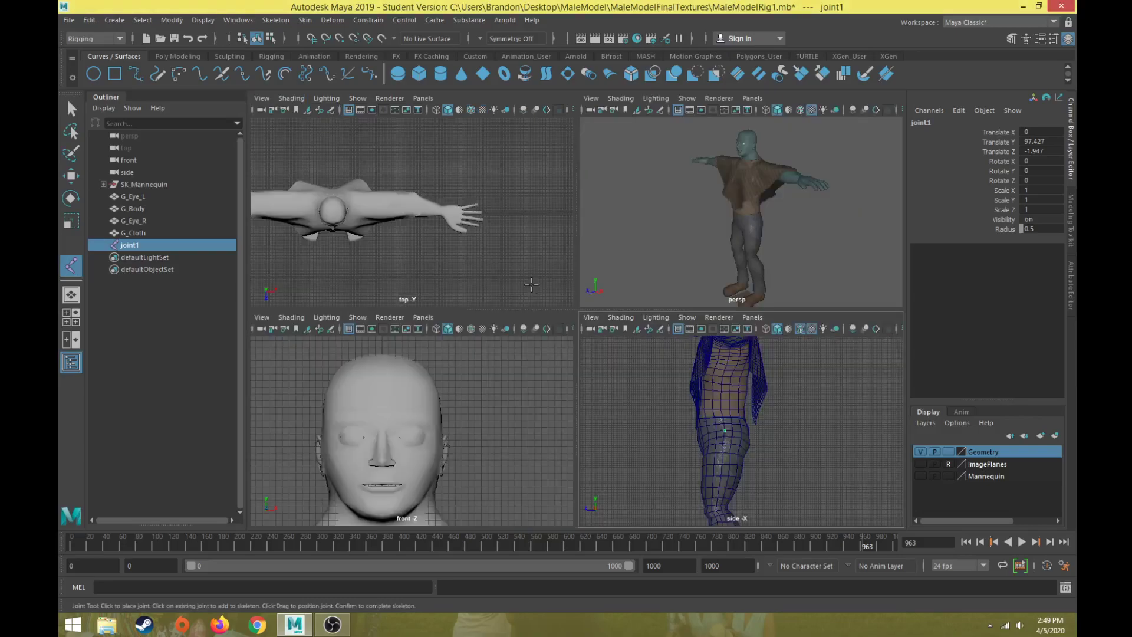
key(space)
click(293, 99)
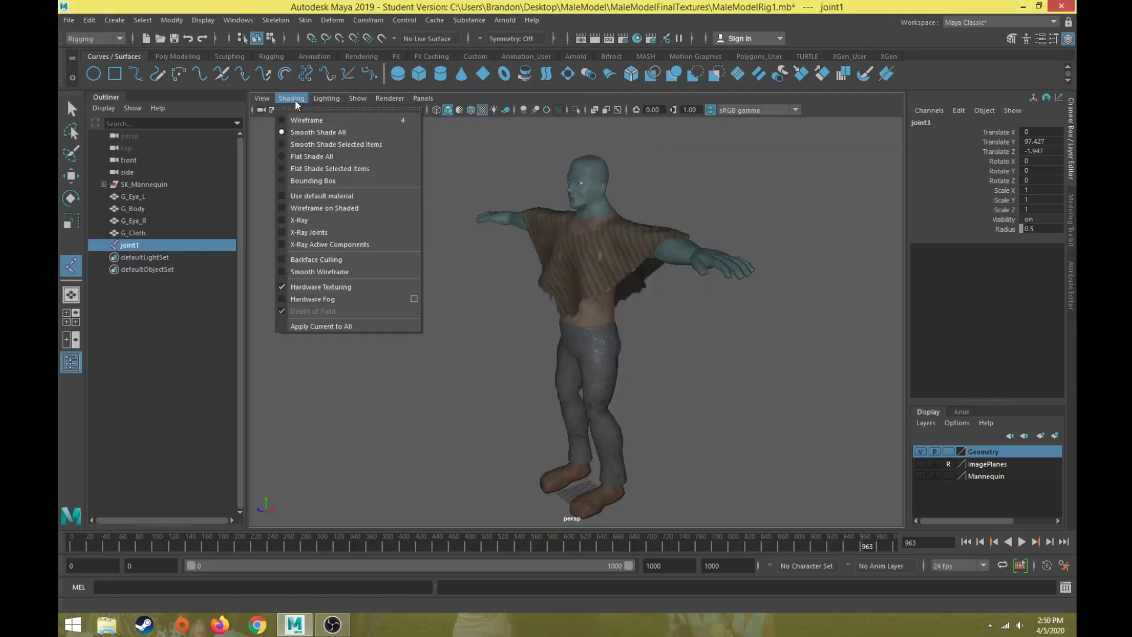
click(311, 233)
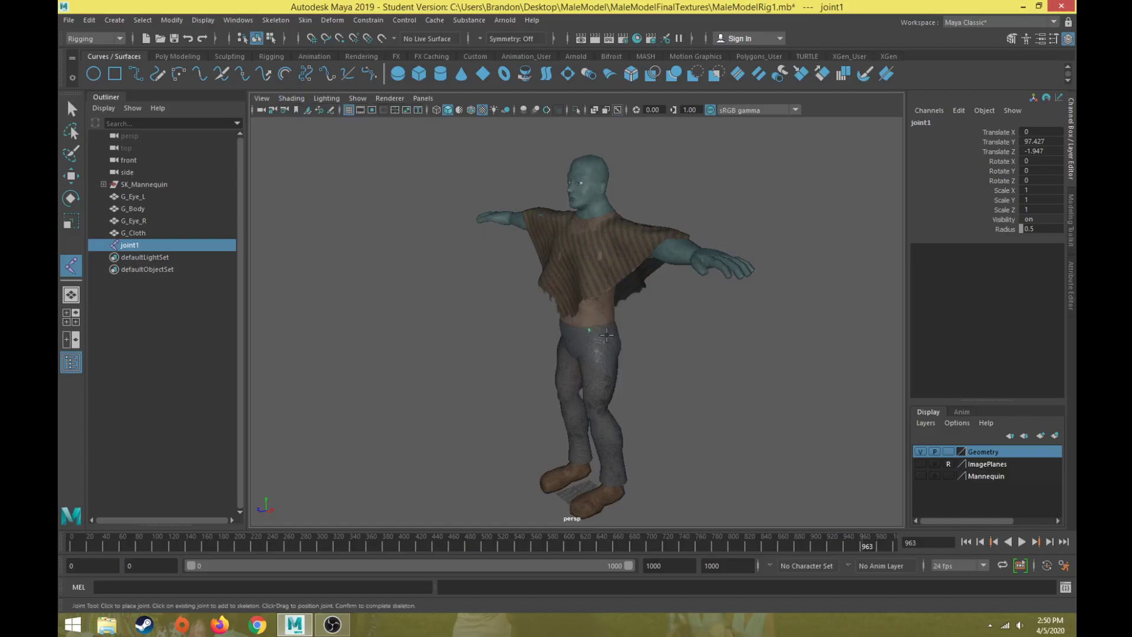
key(space)
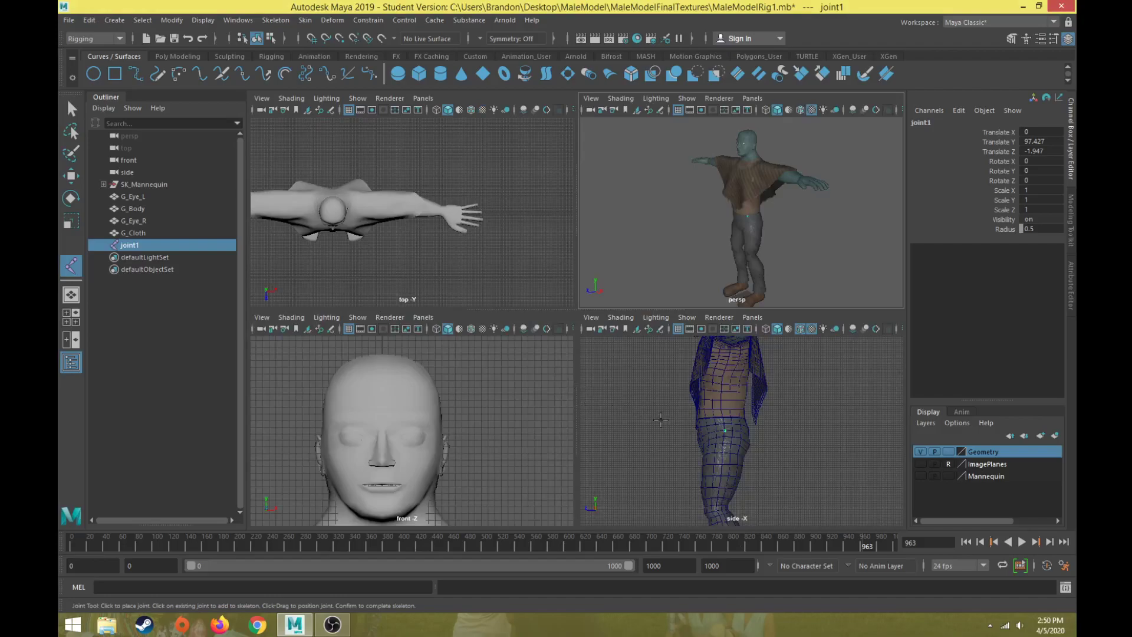
key(space)
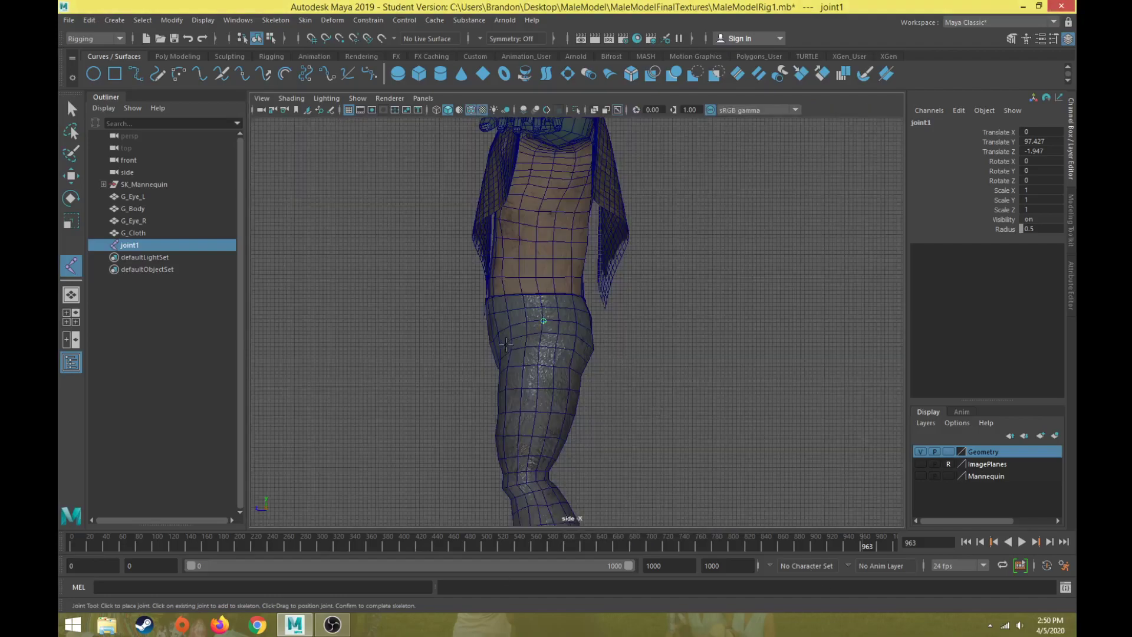
- Delete the pelvis joint and place a new one slightly higher in the side view, at about Y 98.2 and Z -1.9
key(Delete)
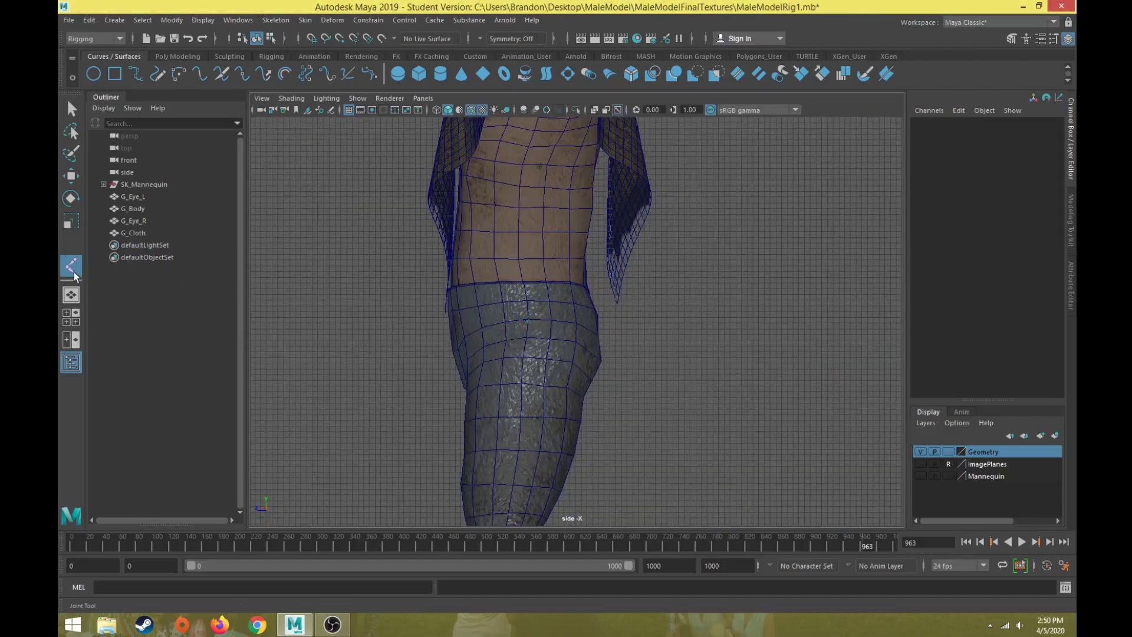
click(70, 267)
scroll(501, 313, up, 3)
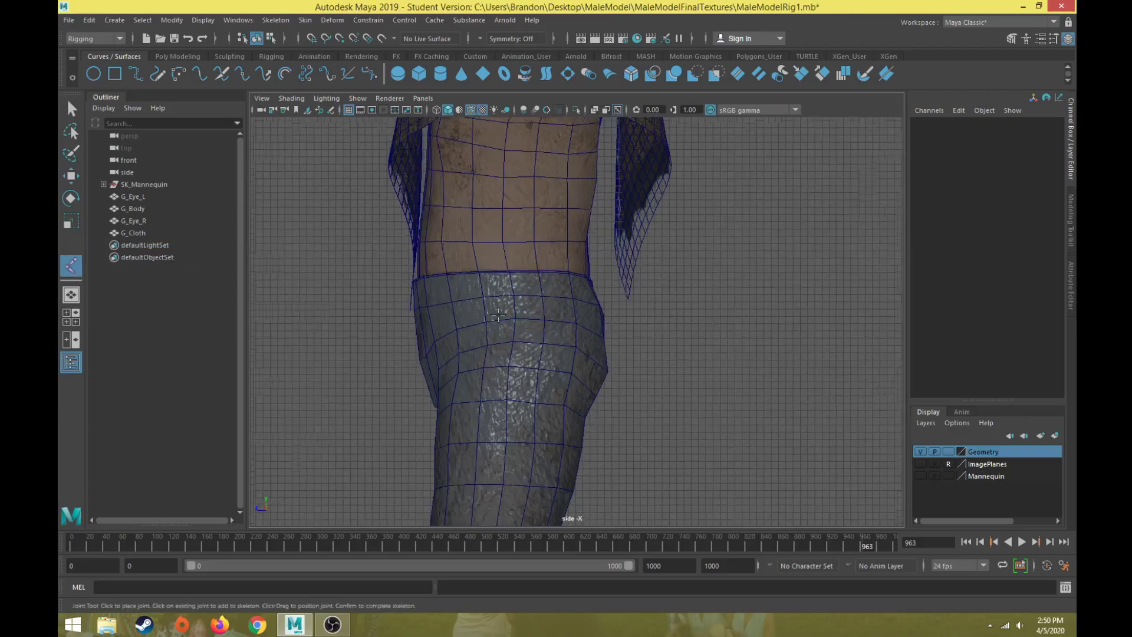
alt+middle_drag(515, 300, 555, 235)
click(555, 248)
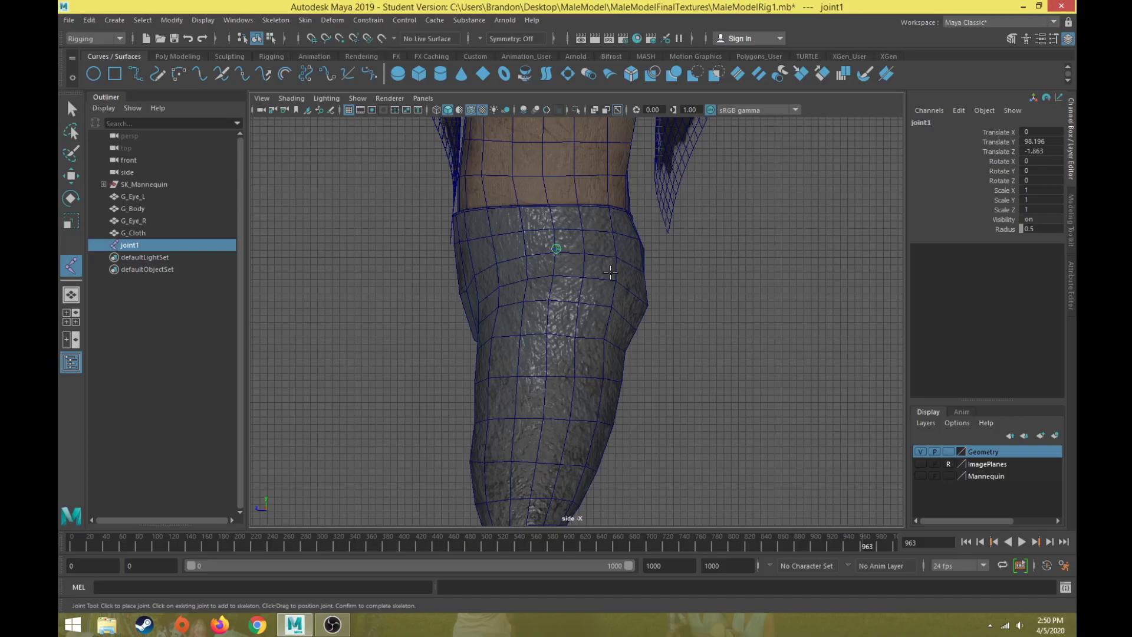
- Try moving the pelvis joint toward the character's back along Z in the perspective view, and undo the move
key(w)
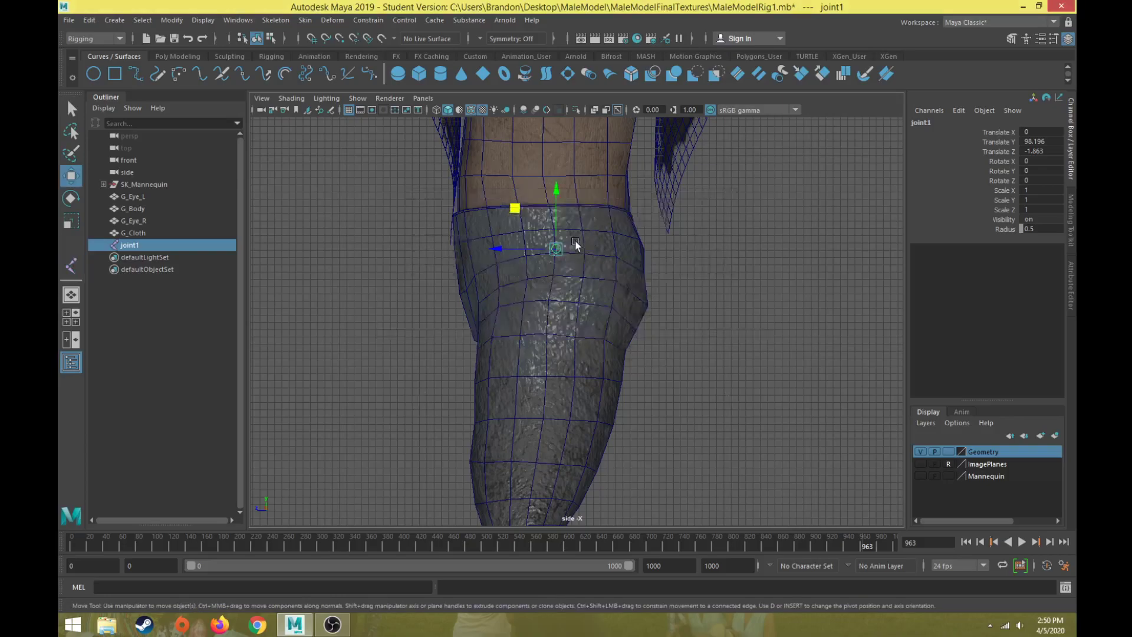
key(space)
key(space)
alt+drag(521, 313, 497, 361)
scroll(526, 355, up, 4)
scroll(502, 371, up, 4)
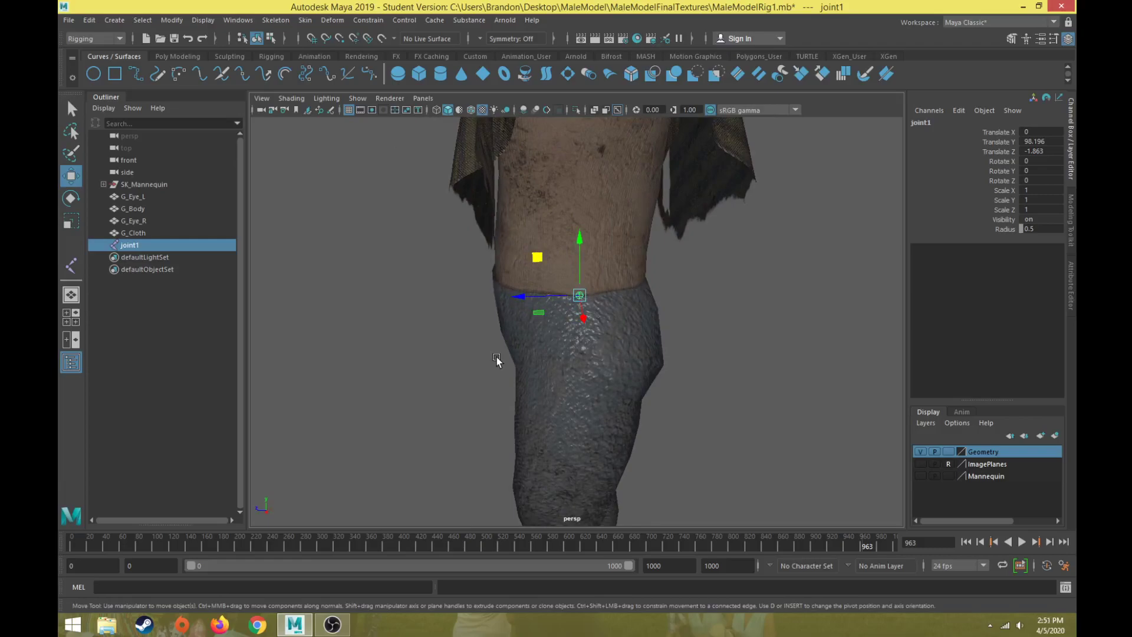
alt+drag(518, 335, 557, 296)
alt+drag(557, 296, 642, 311)
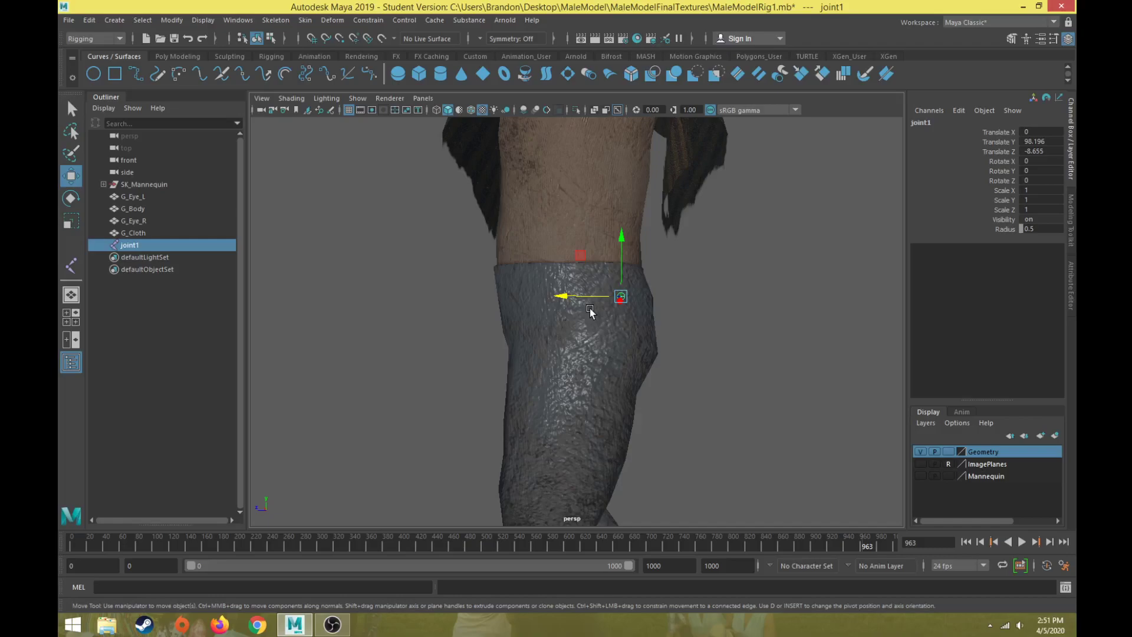
key(ctrl+z)
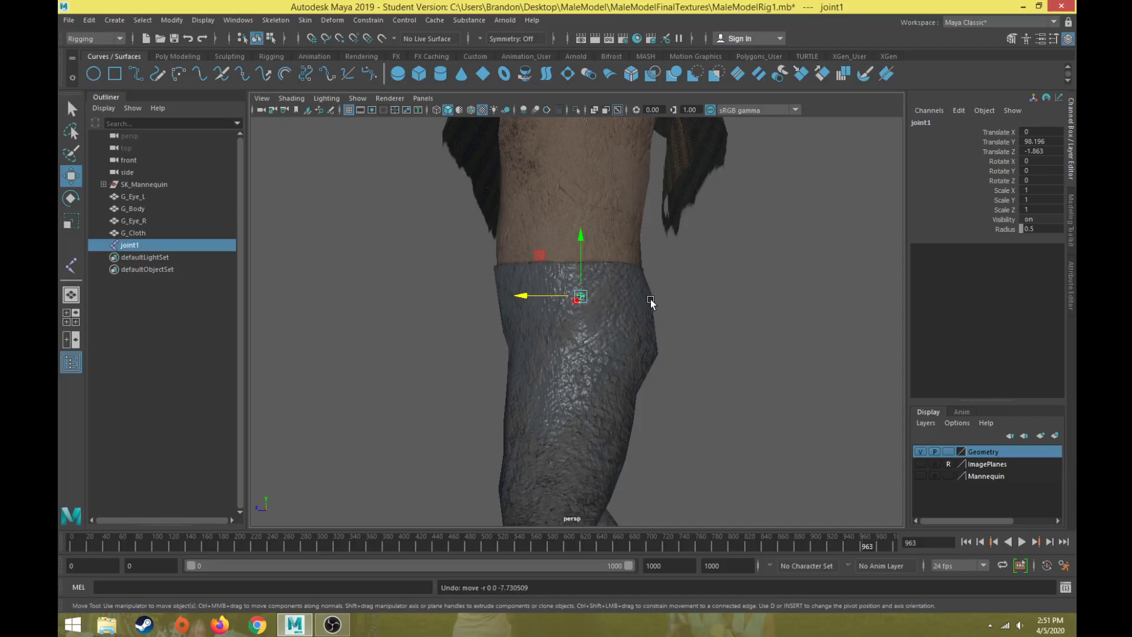
- Move the pelvis joint slightly forward in the side view, to a Translate Z of about -0.94
alt+drag(485, 379, 657, 361)
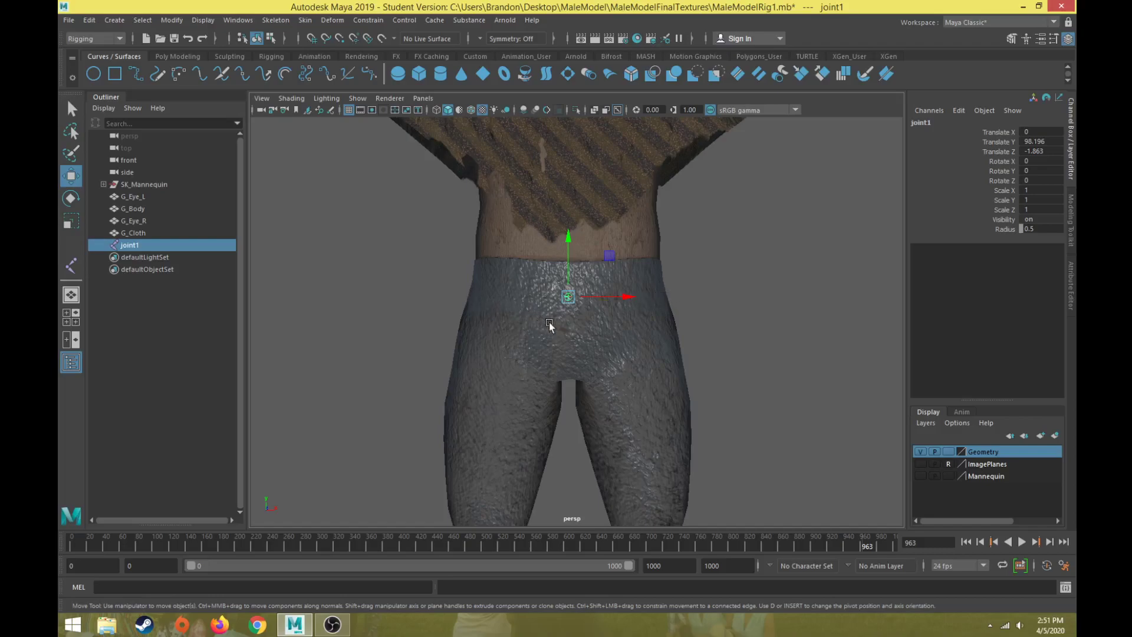
alt+drag(565, 331, 455, 358)
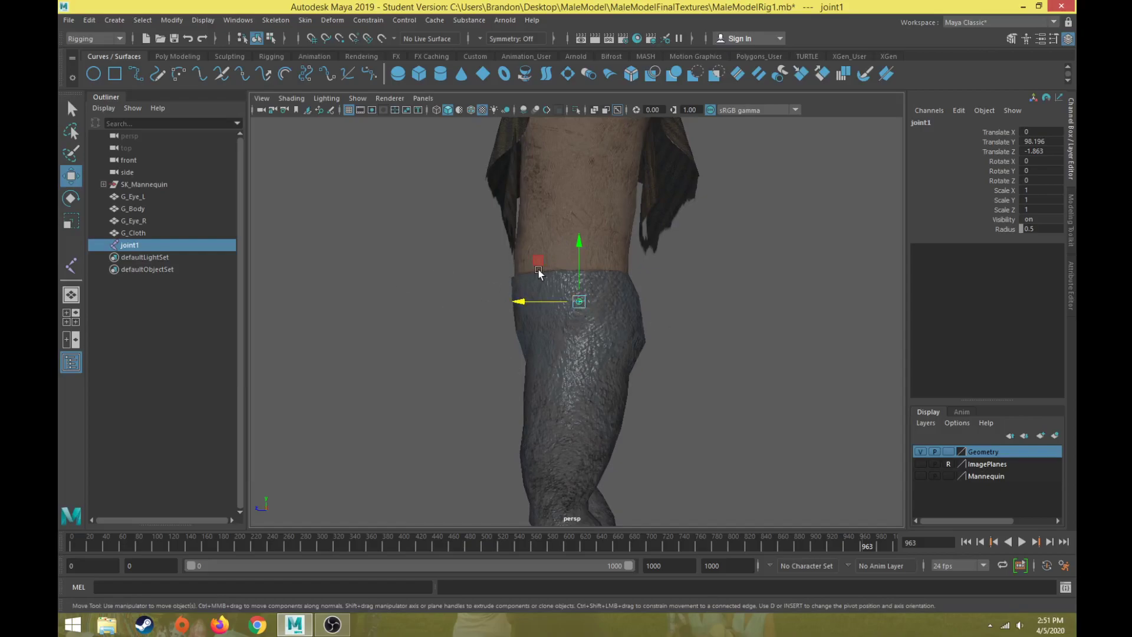
alt+drag(539, 270, 539, 342)
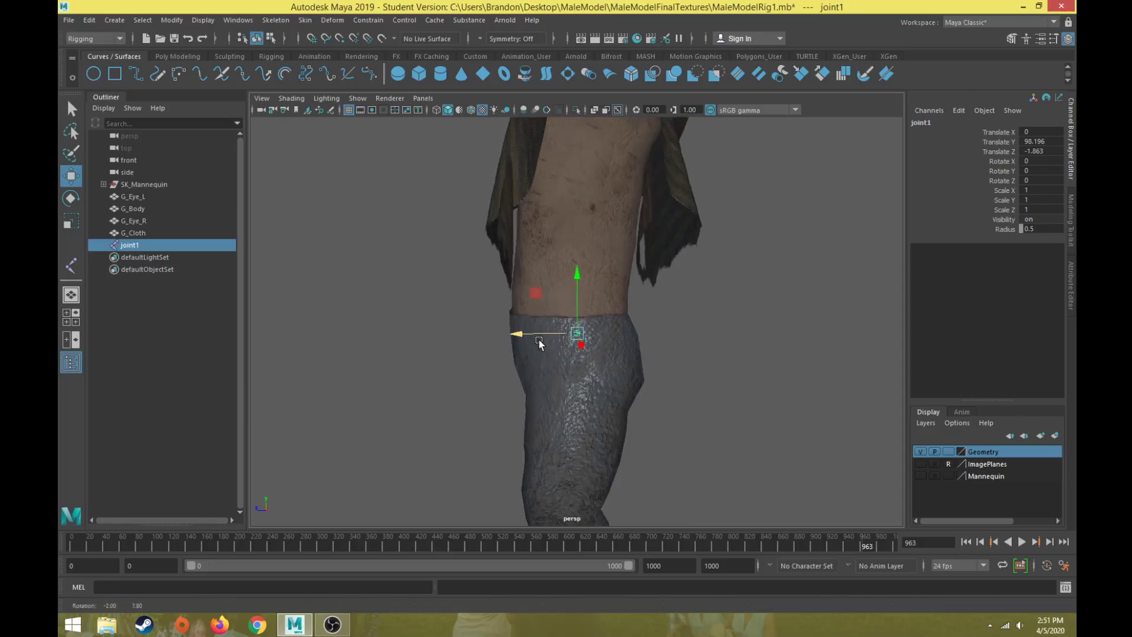
key(space)
key(space)
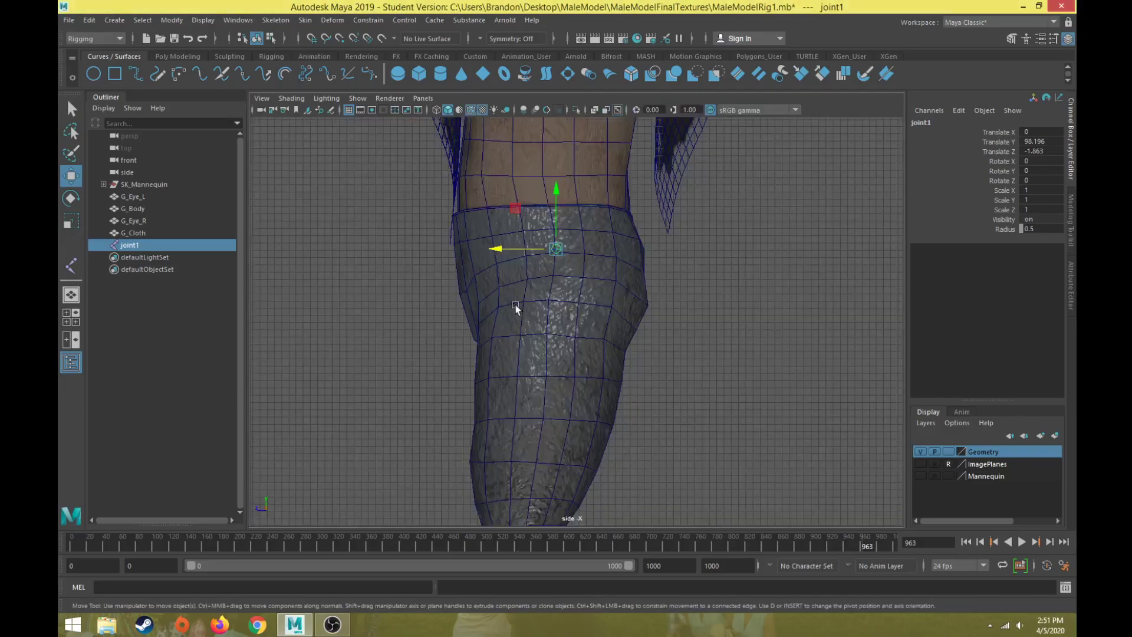
alt+middle_drag(516, 305, 510, 329)
drag(508, 275, 501, 276)
middle_drag(502, 276, 501, 276)
scroll(543, 262, down, 1)
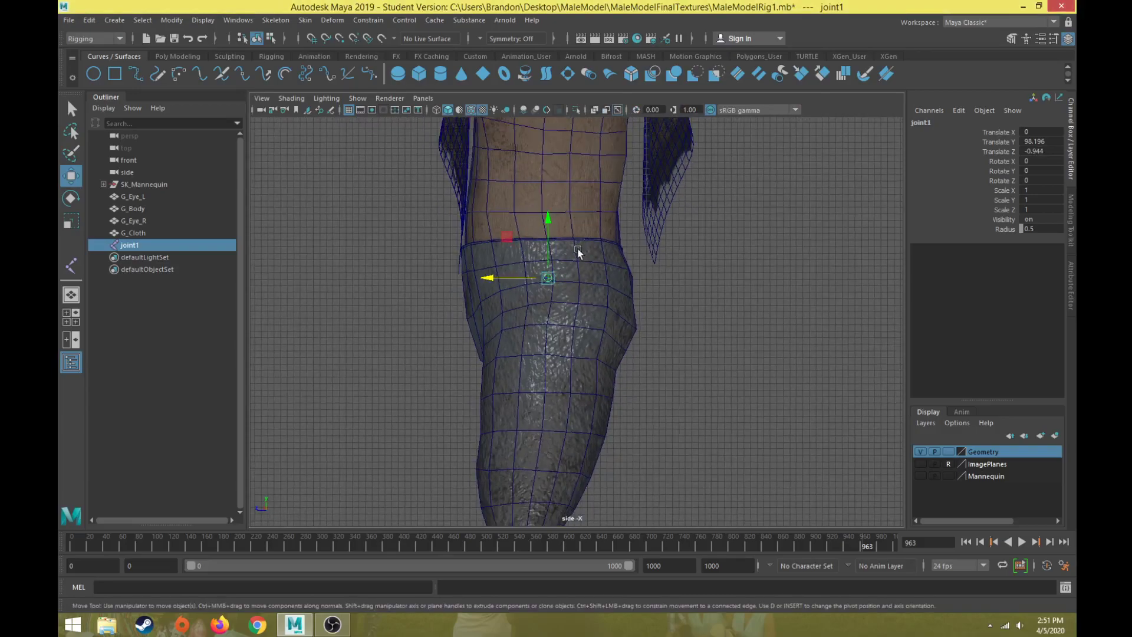
- Duplicate the pelvis joint and position the copy in the lower abdomen at about Y 112.7 and Z 0.08
key(ctrl+d)
drag(511, 238, 510, 121)
alt+middle_drag(509, 167, 505, 339)
scroll(505, 339, down, 2)
alt+drag(511, 328, 537, 329)
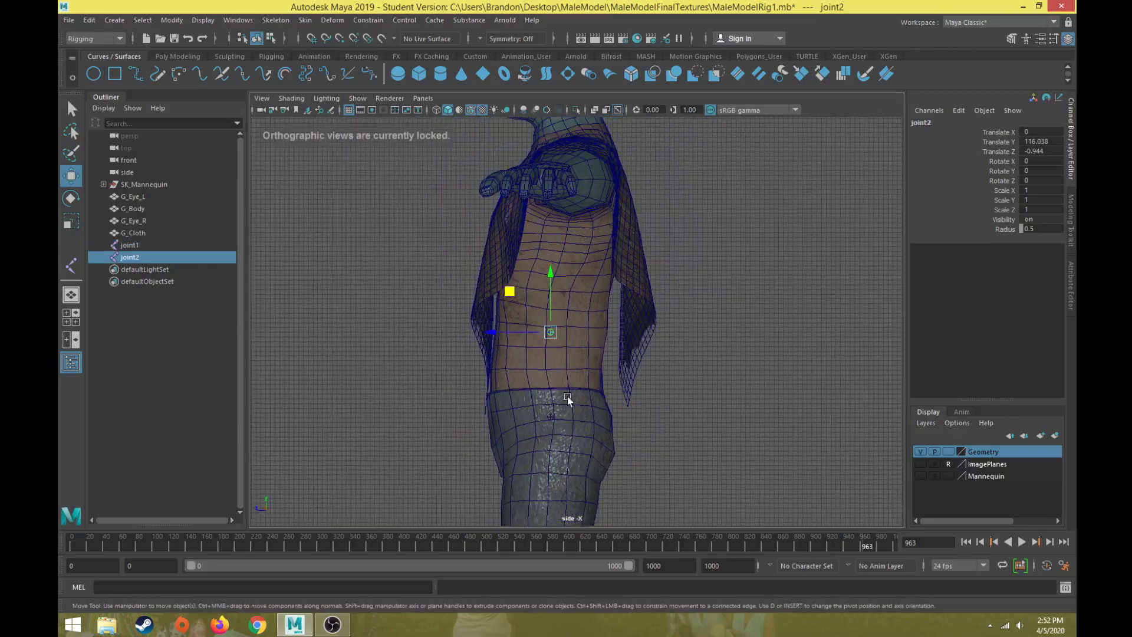
drag(509, 293, 506, 309)
scroll(584, 363, up, 5)
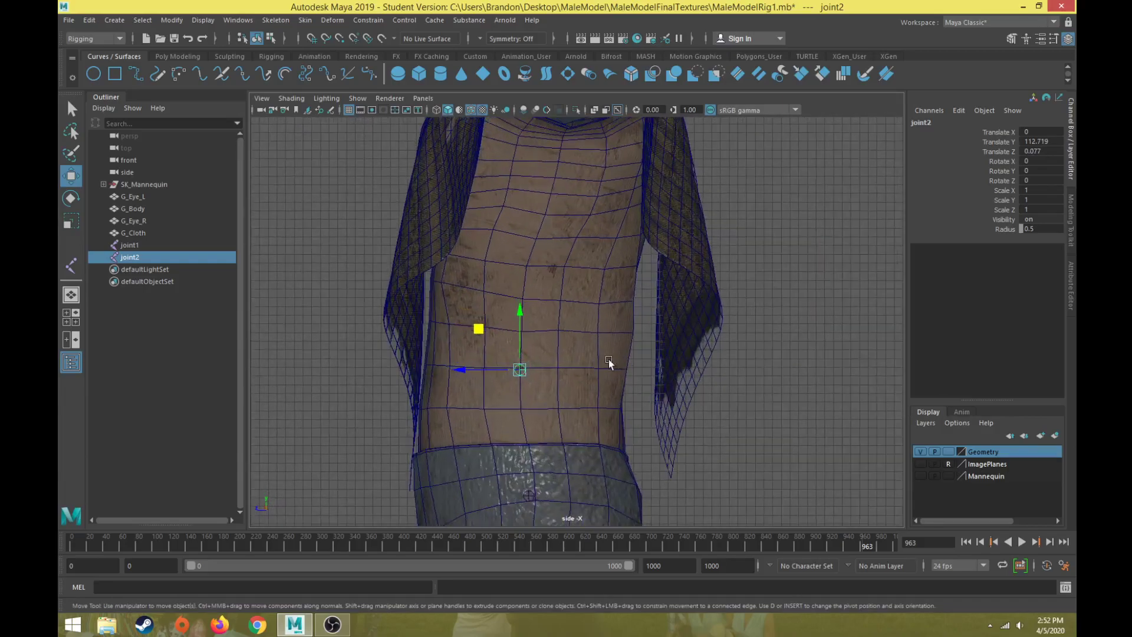
- Toggle the wireframe-on-shaded display of the side view off and back on
click(472, 110)
click(471, 110)
click(471, 110)
click(472, 110)
click(472, 110)
click(472, 110)
- Duplicate the abdomen joint and raise the copy into the mid torso, at about Y 124.5 and Z -1.3
key(ctrl+d)
drag(479, 329, 490, 228)
key(space)
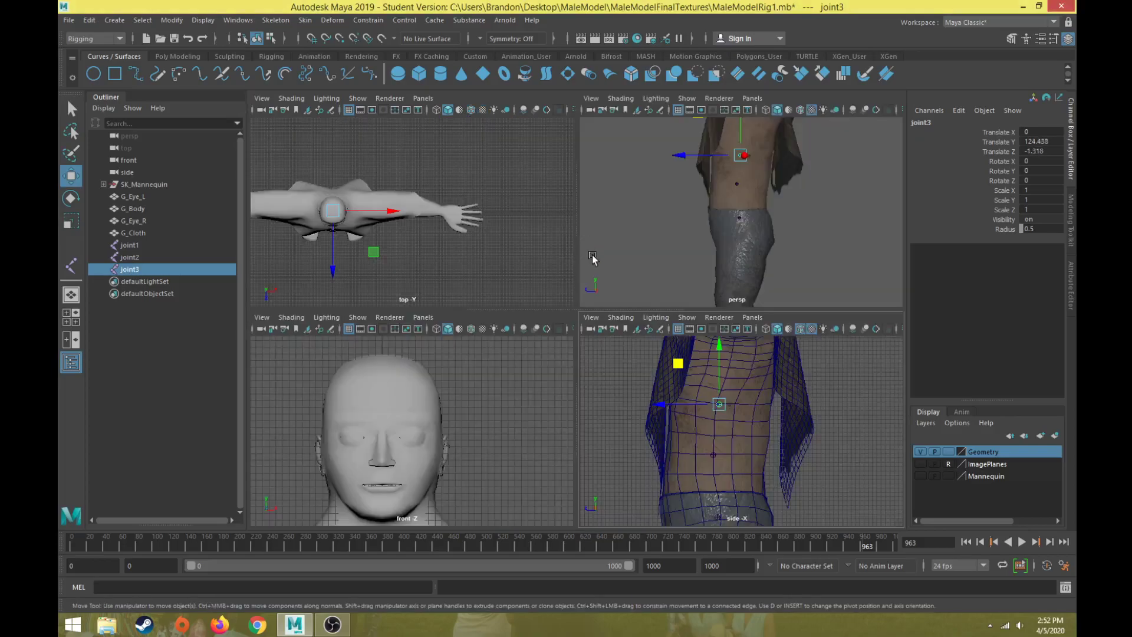
key(space)
- Hide the character's cloth mesh in the perspective view
alt+drag(607, 251, 727, 252)
click(702, 204)
alt+right_drag(701, 204, 653, 277)
key(ctrl+h)
- Lower the mid-torso joint to about Y 123.2, Z -1.2 and the abdomen joint to about Y 111.4, Z -0.07
alt+drag(640, 447, 497, 305)
click(522, 333)
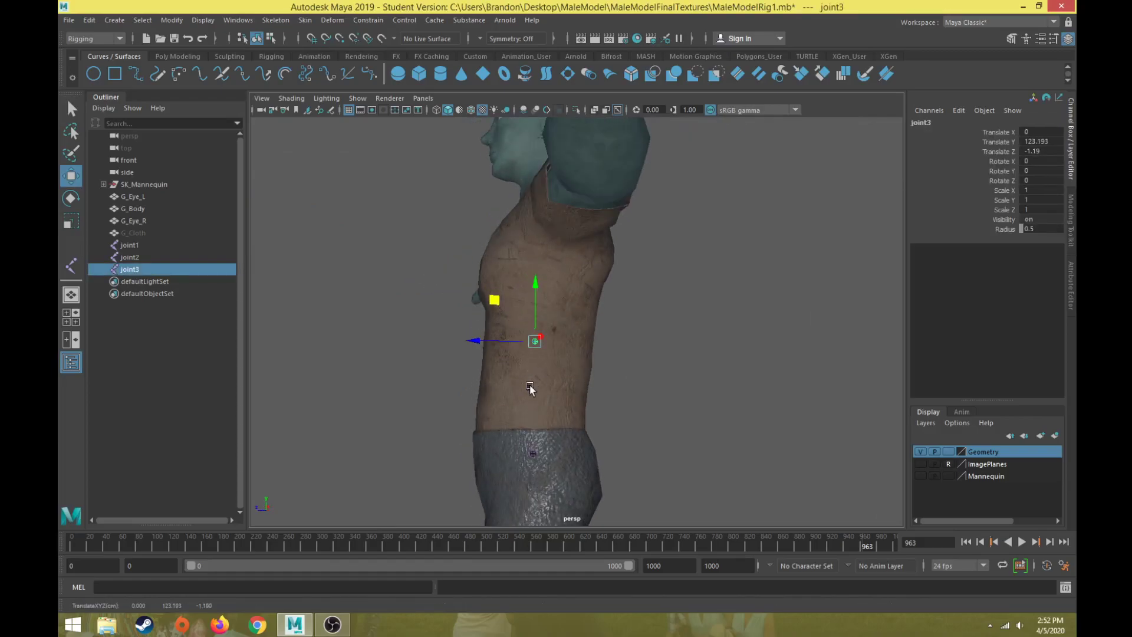
click(530, 387)
alt+drag(491, 354, 608, 367)
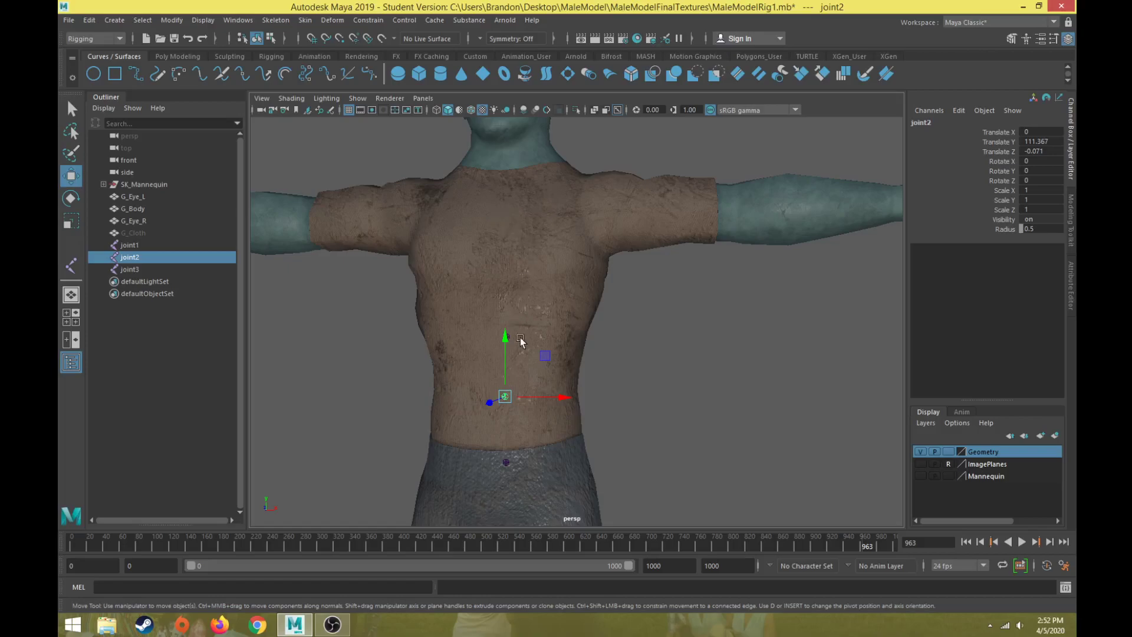
alt+drag(618, 396, 536, 443)
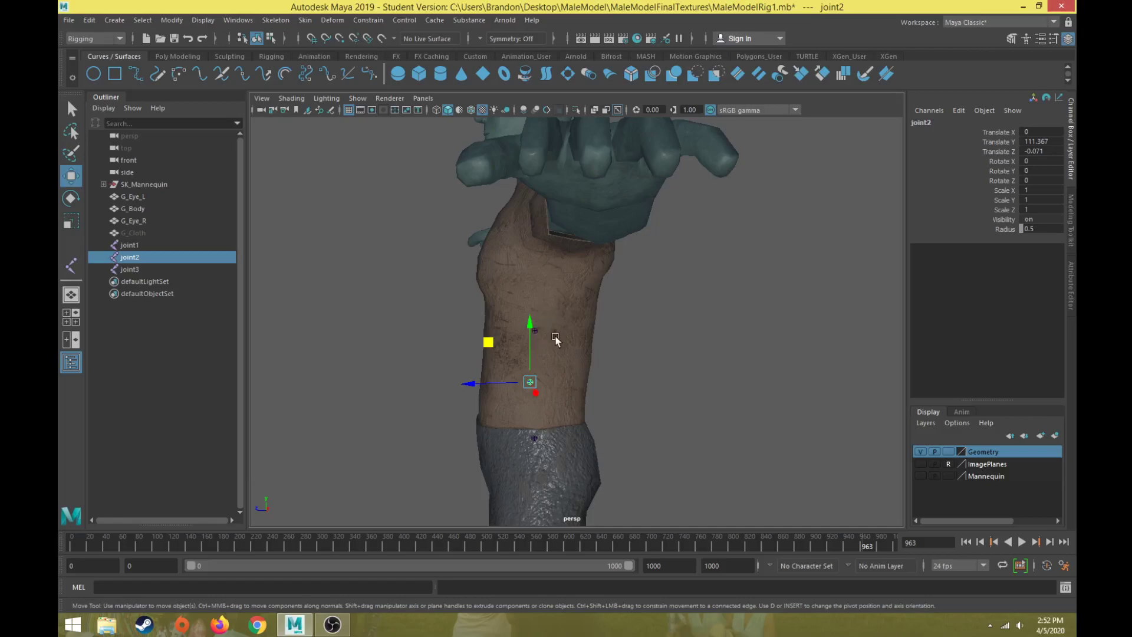
- Examine the mid-torso joint's placement in the perspective and side views
scroll(556, 342, up, 3)
alt+drag(497, 313, 508, 188)
click(497, 322)
scroll(453, 317, down, 3)
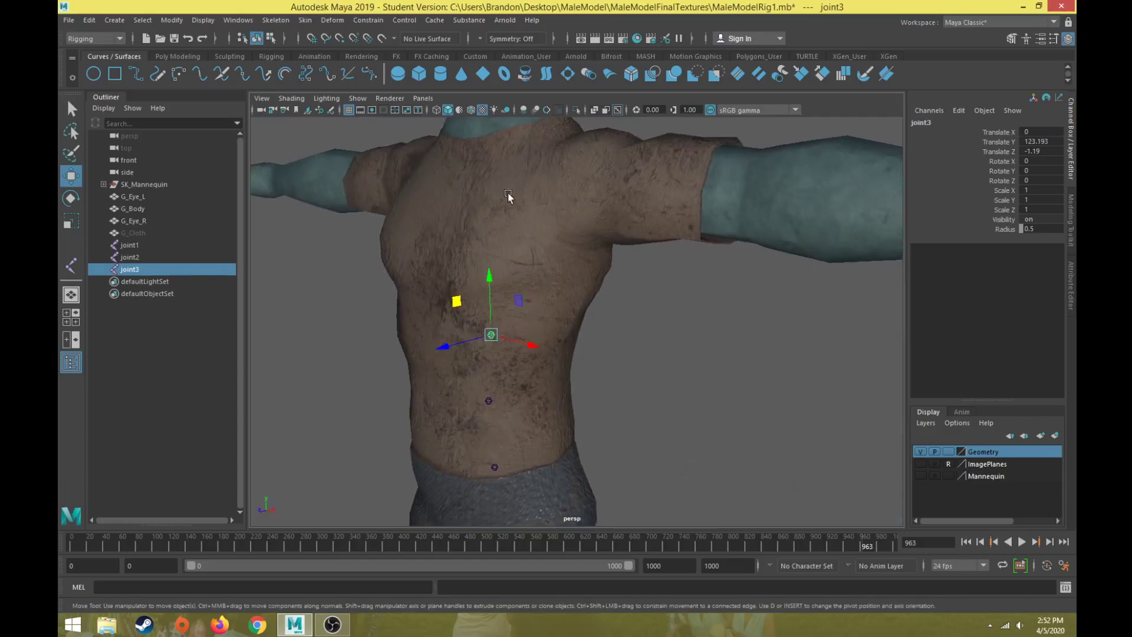
alt+drag(483, 317, 449, 348)
key(space)
key(space)
scroll(573, 321, up, 3)
key(space)
key(space)
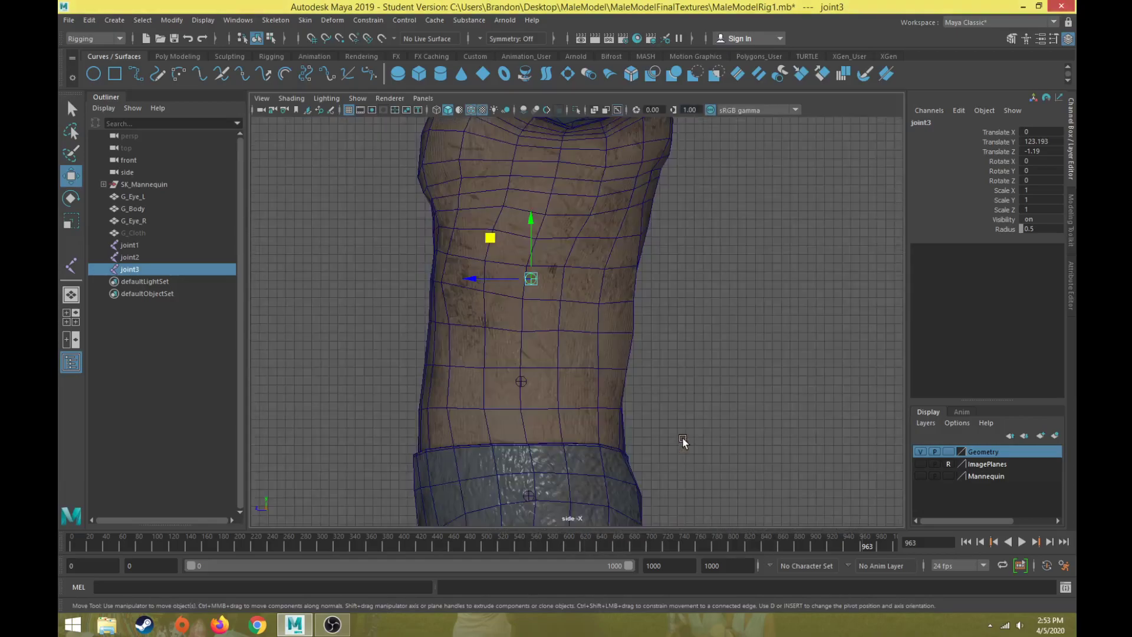
- Duplicate the mid-torso joint and raise the copy to the base of the neck, at about Y 154.7 and Z -5.9
alt+middle_drag(504, 334, 506, 382)
key(ctrl+d)
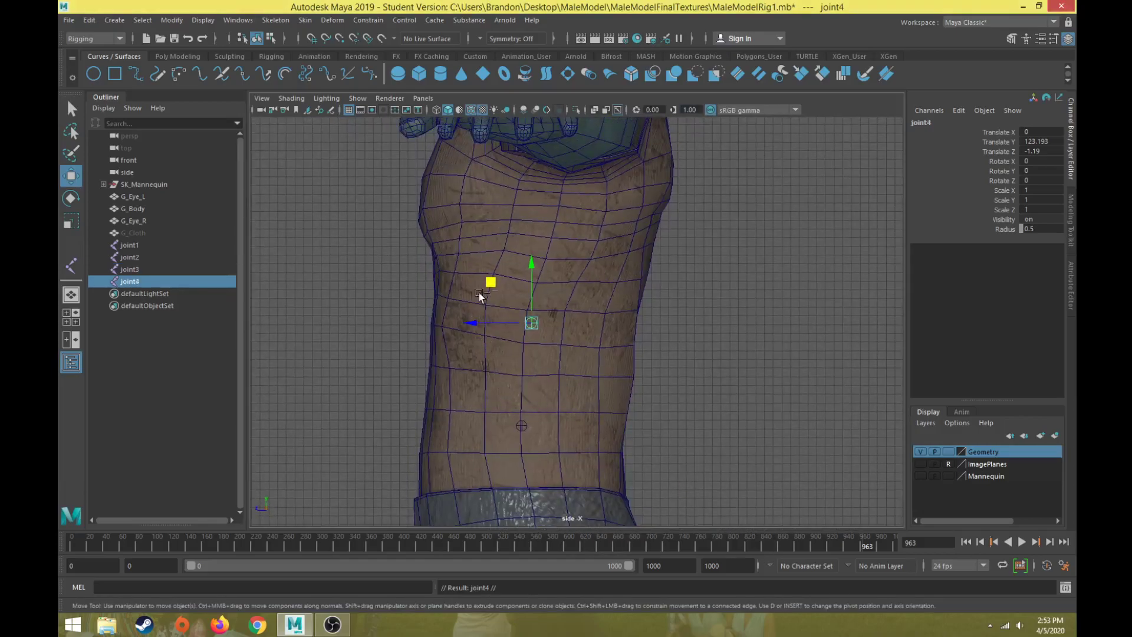
drag(492, 285, 523, 112)
alt+middle_drag(524, 164, 505, 346)
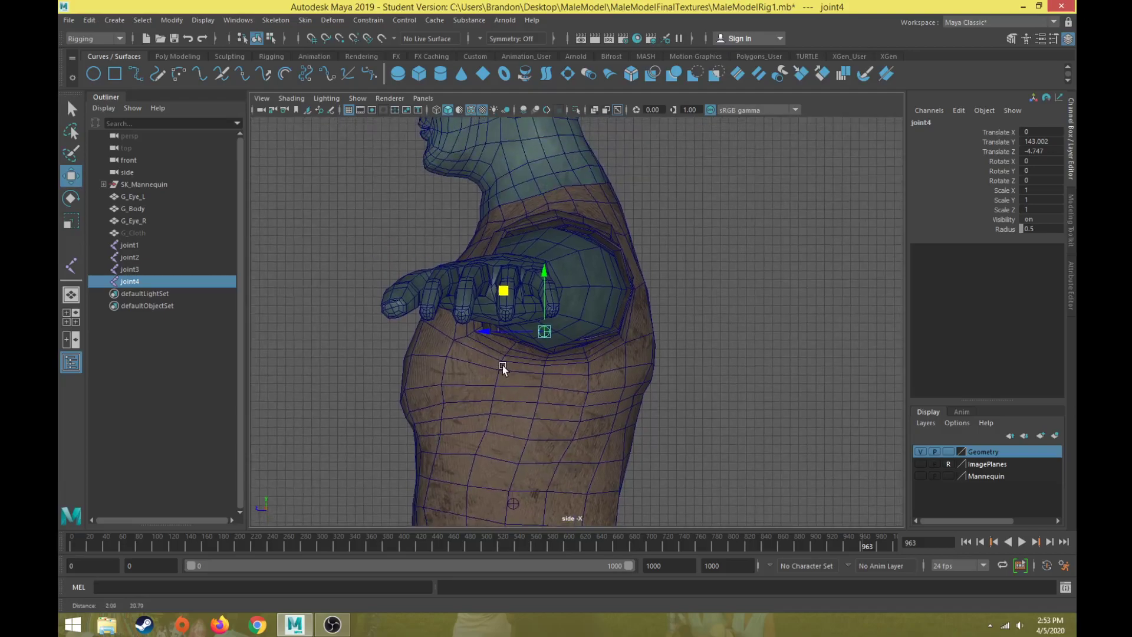
drag(506, 305, 509, 185)
- Lower the copied joint into the upper chest, to about Y 149.2, checking it from the front in the perspective view
key(space)
key(space)
alt+drag(625, 250, 603, 301)
scroll(602, 301, up, 3)
alt+middle_drag(603, 301, 653, 376)
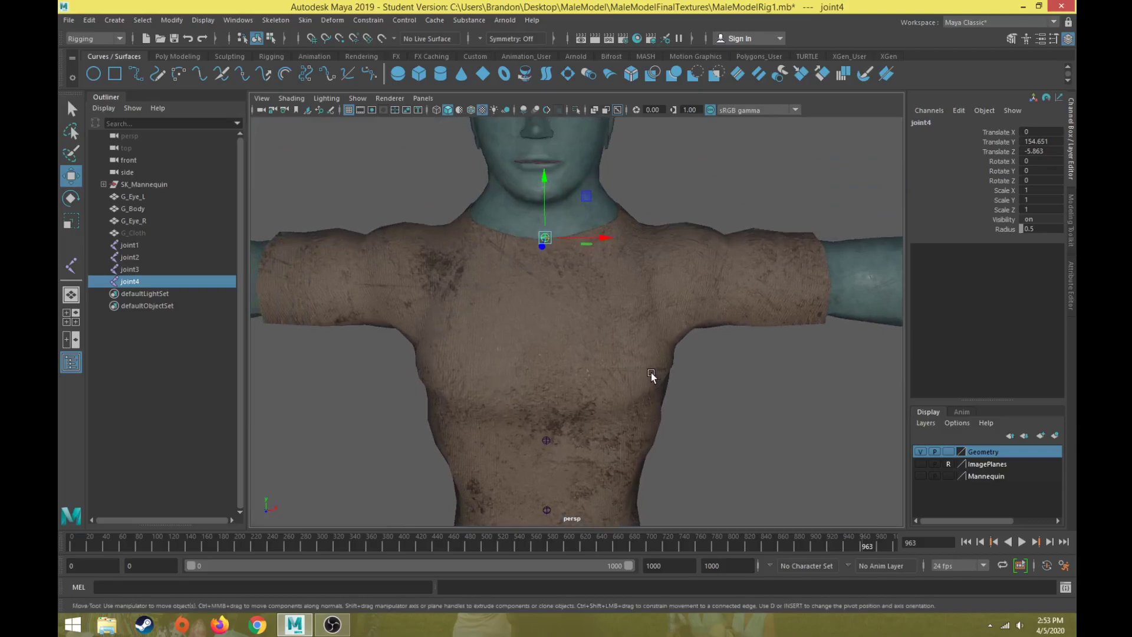
alt+drag(653, 376, 625, 334)
drag(550, 170, 554, 208)
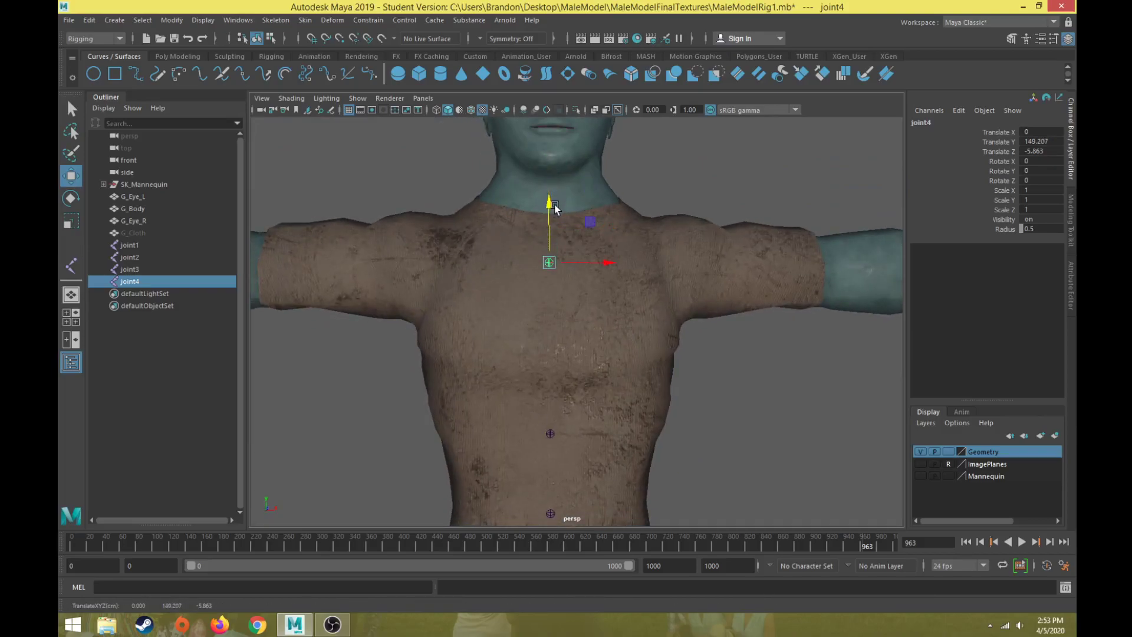
- Shift the upper-chest joint forward to about Z -4.7 in the side view
alt+drag(548, 248, 429, 257)
key(space)
key(space)
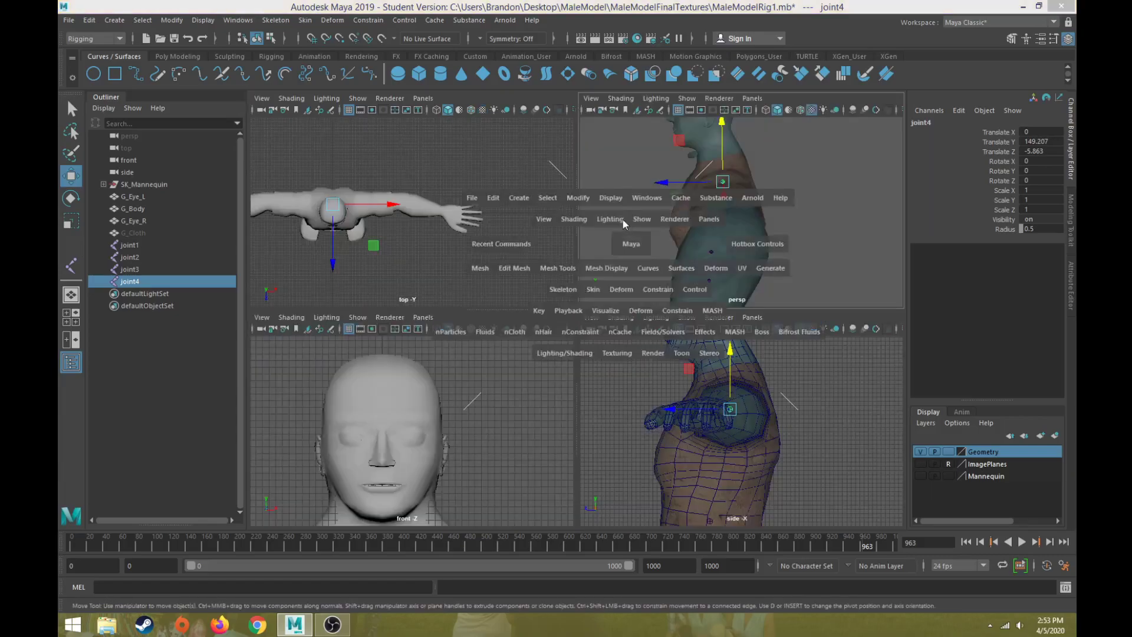
key(space)
key(space)
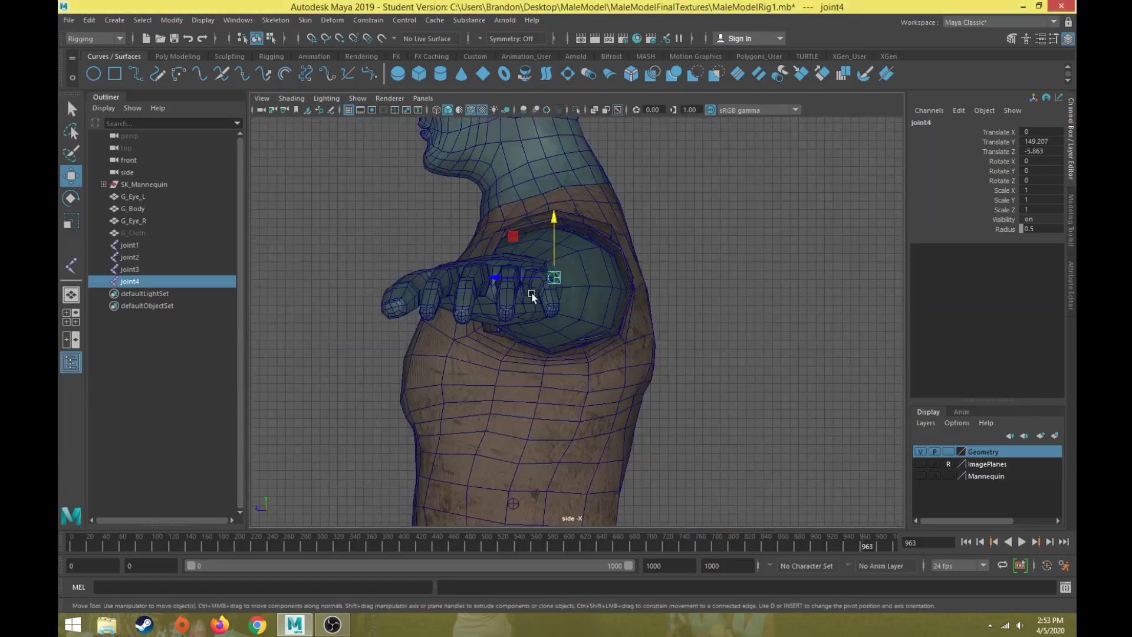
drag(491, 280, 480, 279)
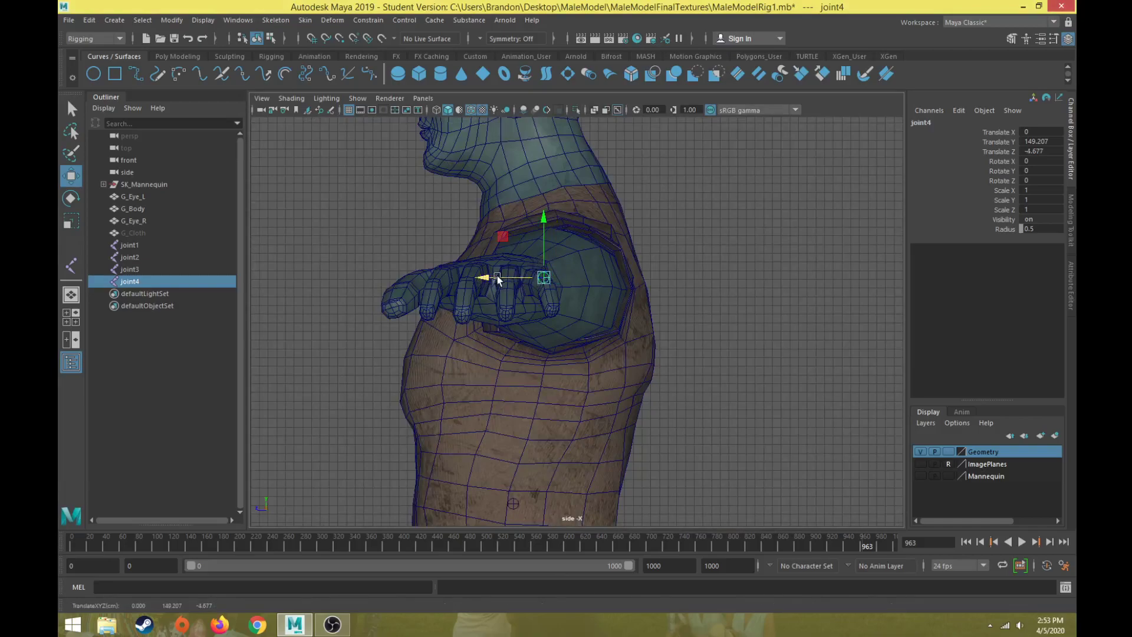
- Duplicate the upper-chest joint and raise the copy to the base of the neck, at about Y 155.2 and Z -5.2
key(ctrl+d)
drag(503, 236, 508, 169)
key(space)
- Fine-tune the neck-base joint in the side view to about Y 155.5 and Z -5.3
key(space)
alt+drag(577, 268, 717, 260)
drag(546, 161, 545, 171)
alt+drag(585, 258, 544, 270)
key(space)
key(space)
key(space)
key(space)
scroll(554, 276, up, 1)
alt+middle_drag(545, 263, 597, 386)
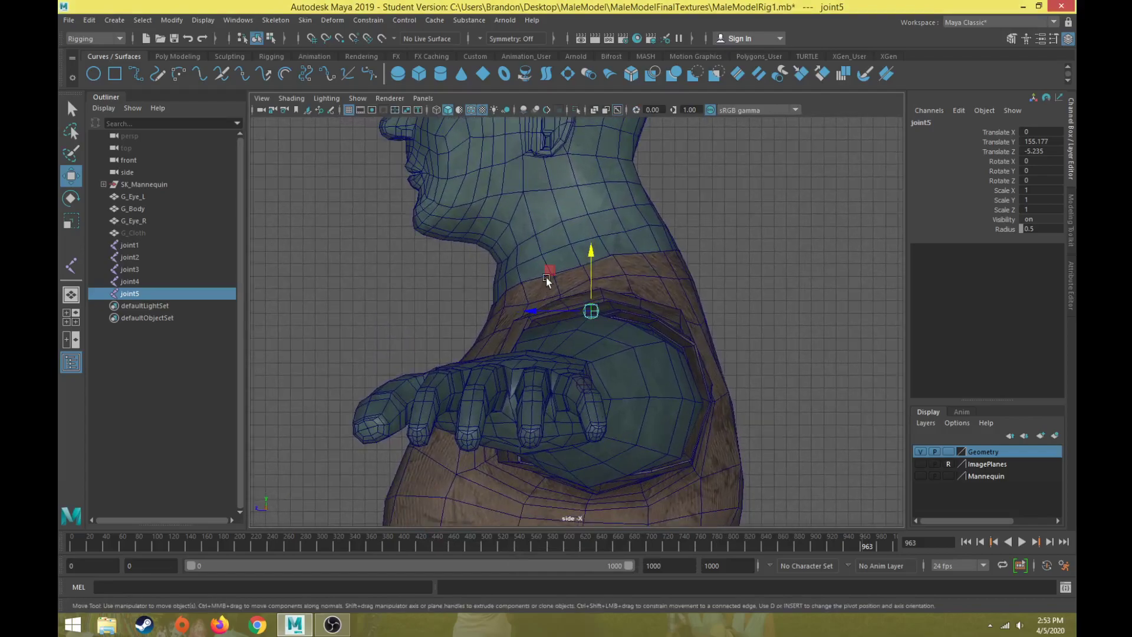
mouse_move(550, 271)
mouse_down()
mouse_move(538, 268)
mouse_move(551, 265)
mouse_up()
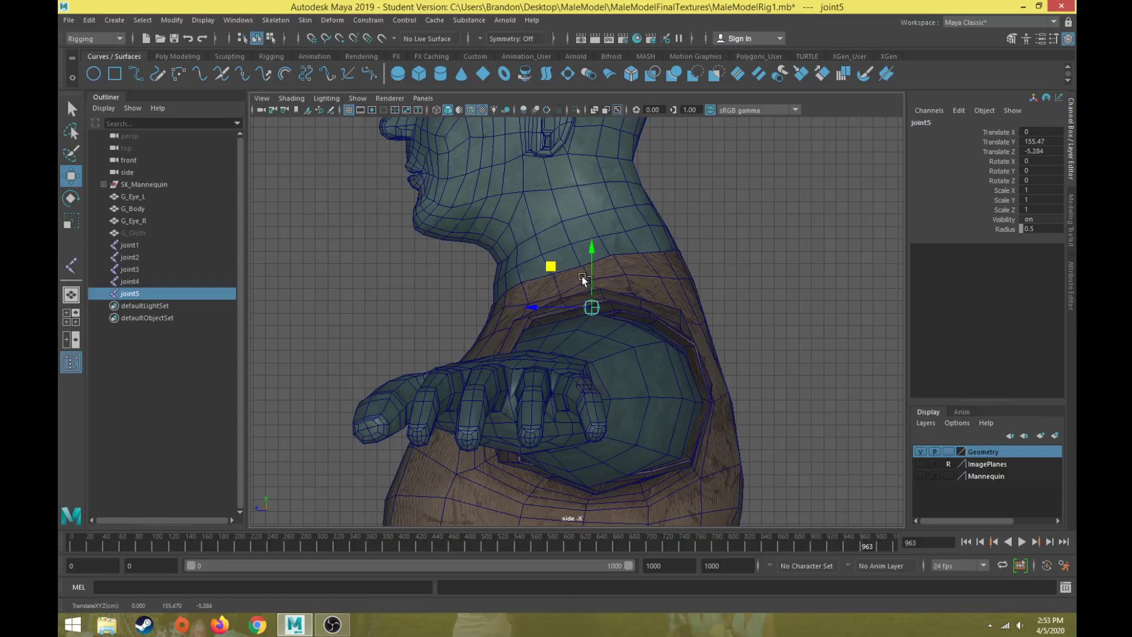
- Add two neck joints by duplicating upward from the neck-base joint, at about Y 161.4, Z -4.5 and Y 164.8, Z -2.5
key(ctrl+d)
drag(555, 273, 540, 195)
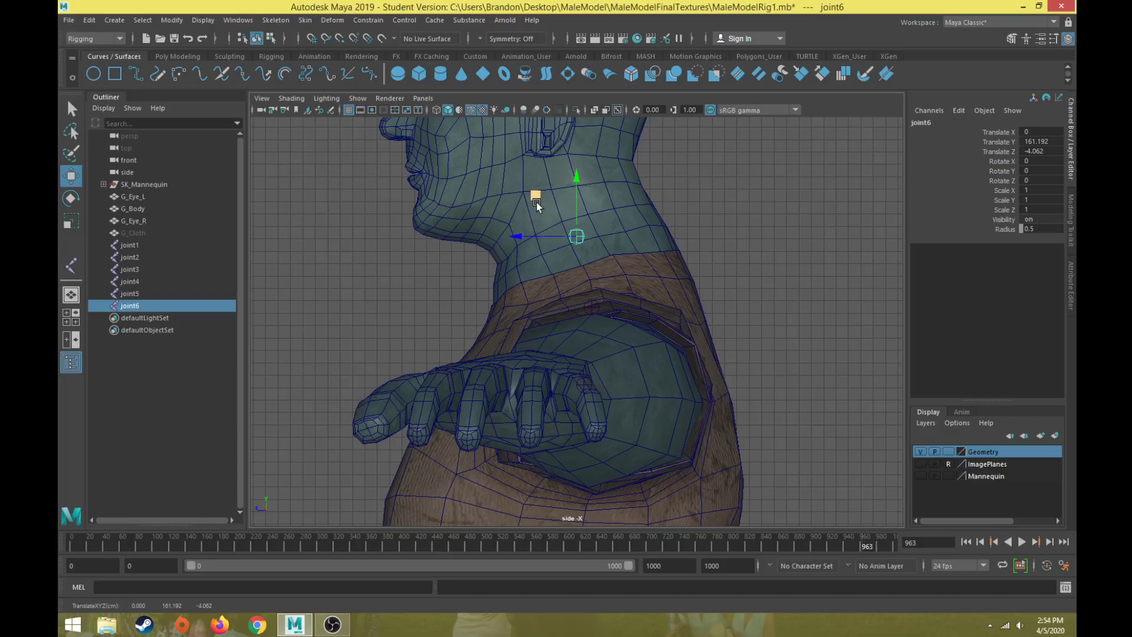
key(ctrl+d)
drag(537, 197, 521, 144)
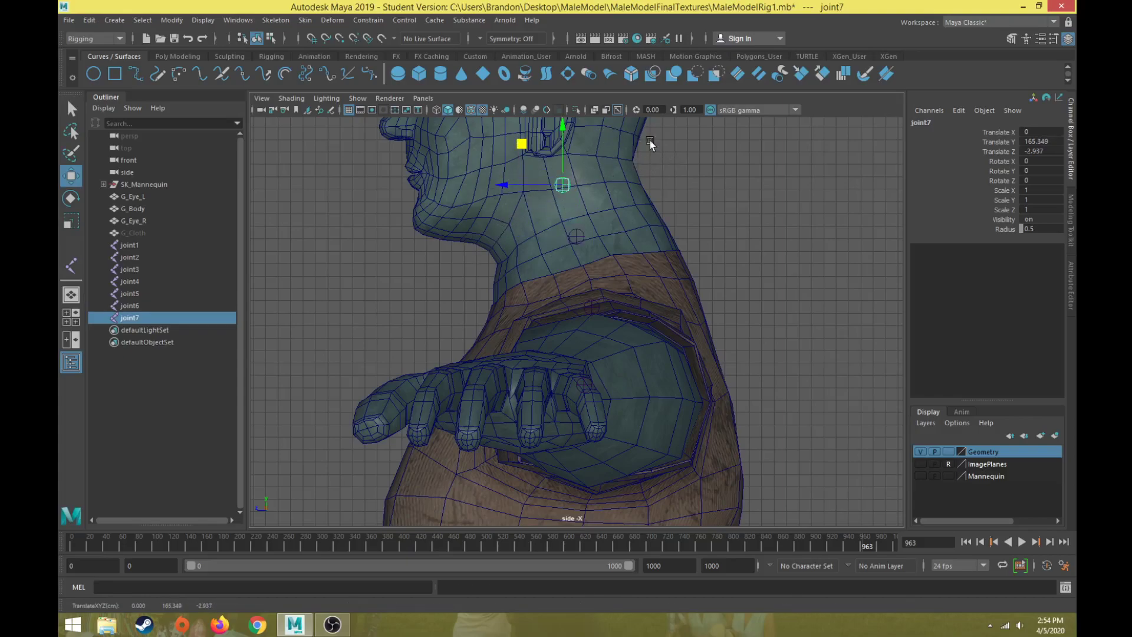
drag(522, 144, 519, 148)
click(576, 237)
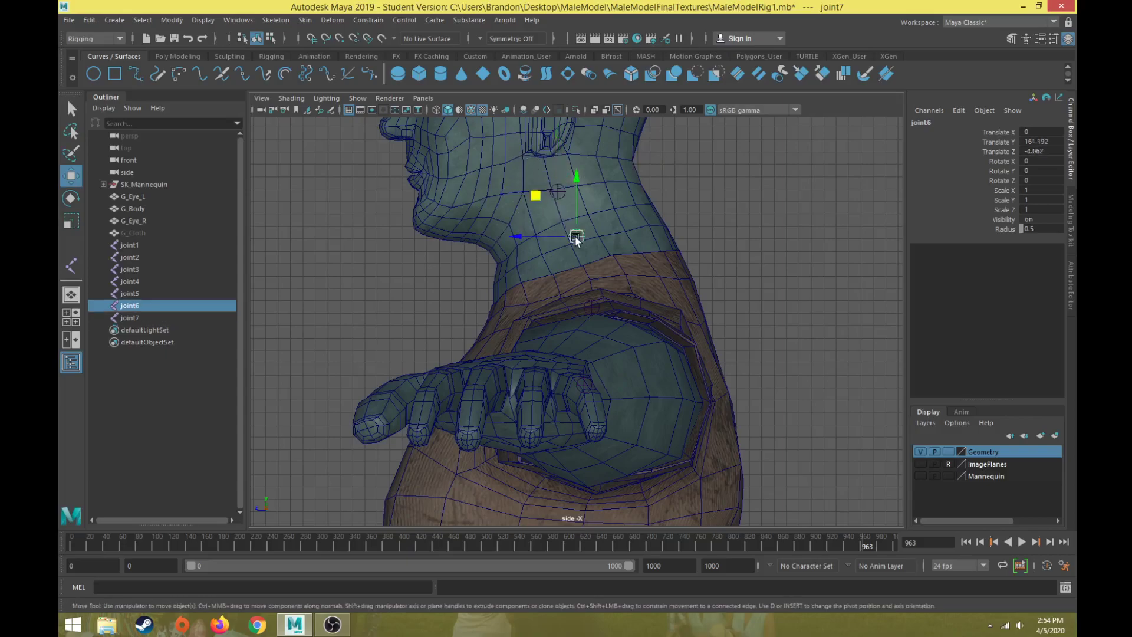
drag(535, 193, 540, 191)
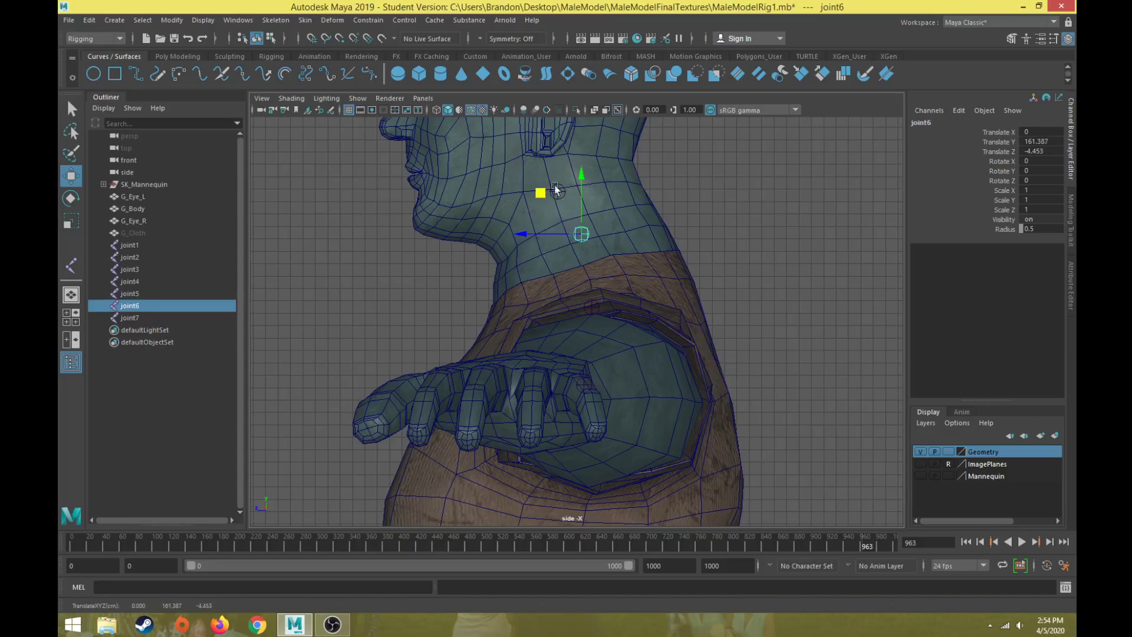
- Duplicate the upper-neck joint and raise the copy into the head, at about Y 174.2 and Z -1.1
click(556, 193)
alt+middle_drag(531, 217, 476, 383)
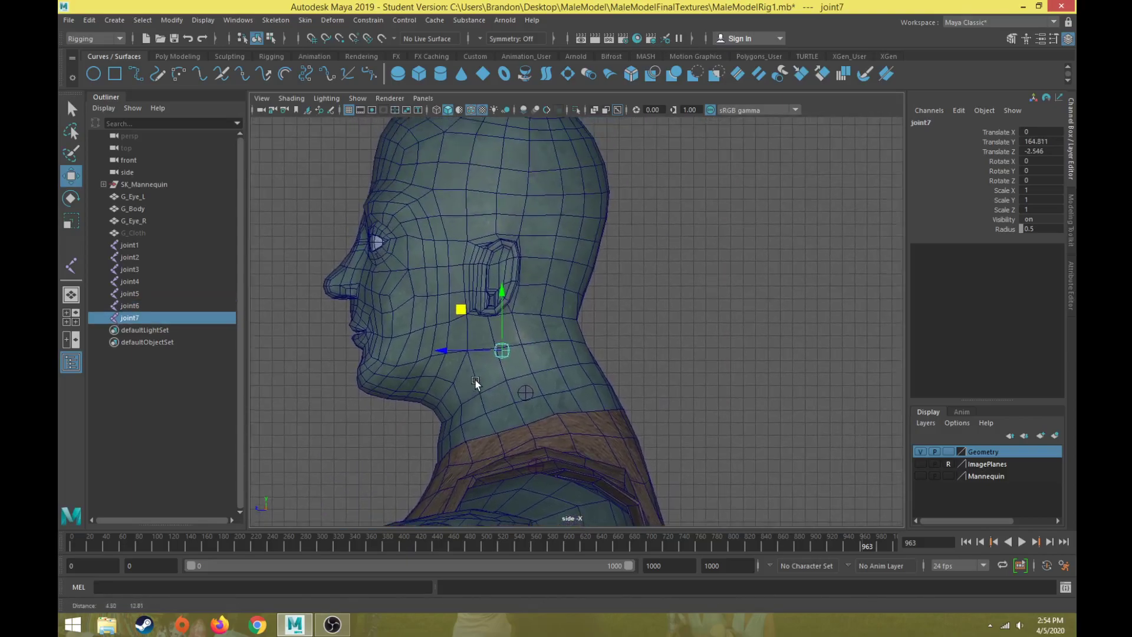
key(ctrl+d)
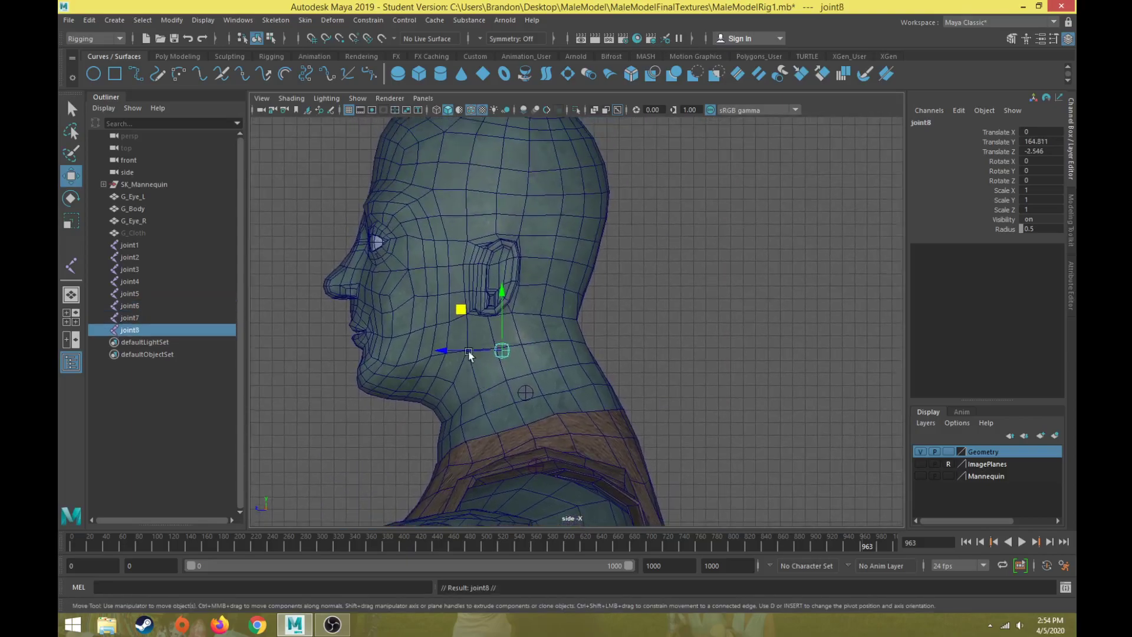
drag(455, 302, 438, 189)
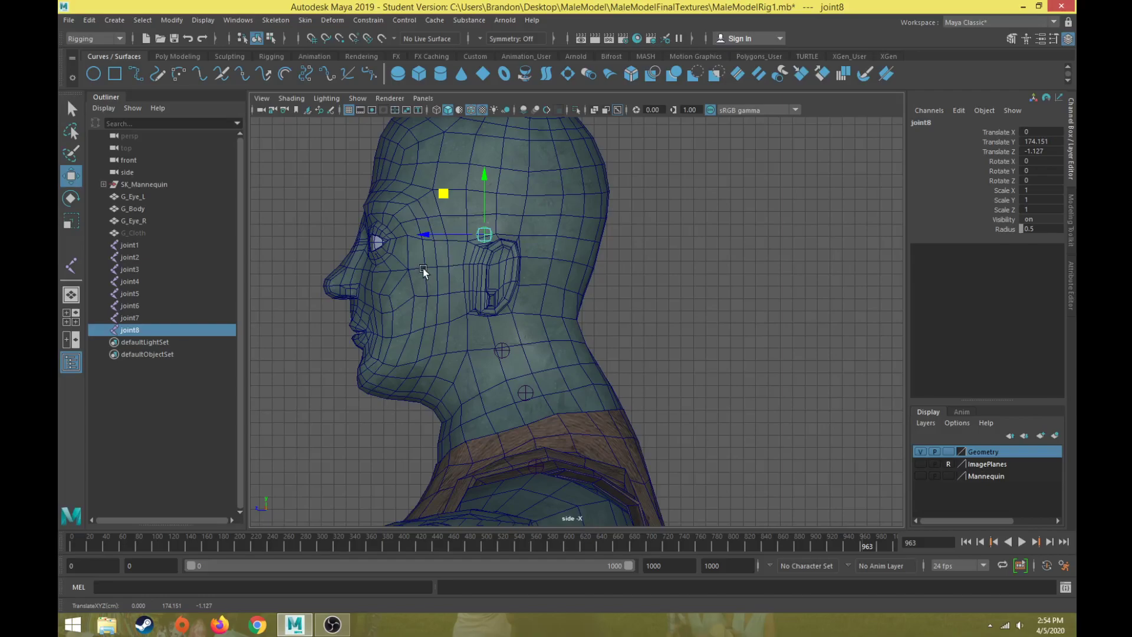
- Duplicate the head joint and place the copy at the crown of the head, at about Y 185.8 and Z -3.8
scroll(423, 268, down, 1)
key(ctrl+d)
drag(453, 203, 474, 94)
alt+middle_drag(482, 193, 482, 239)
drag(470, 138, 479, 116)
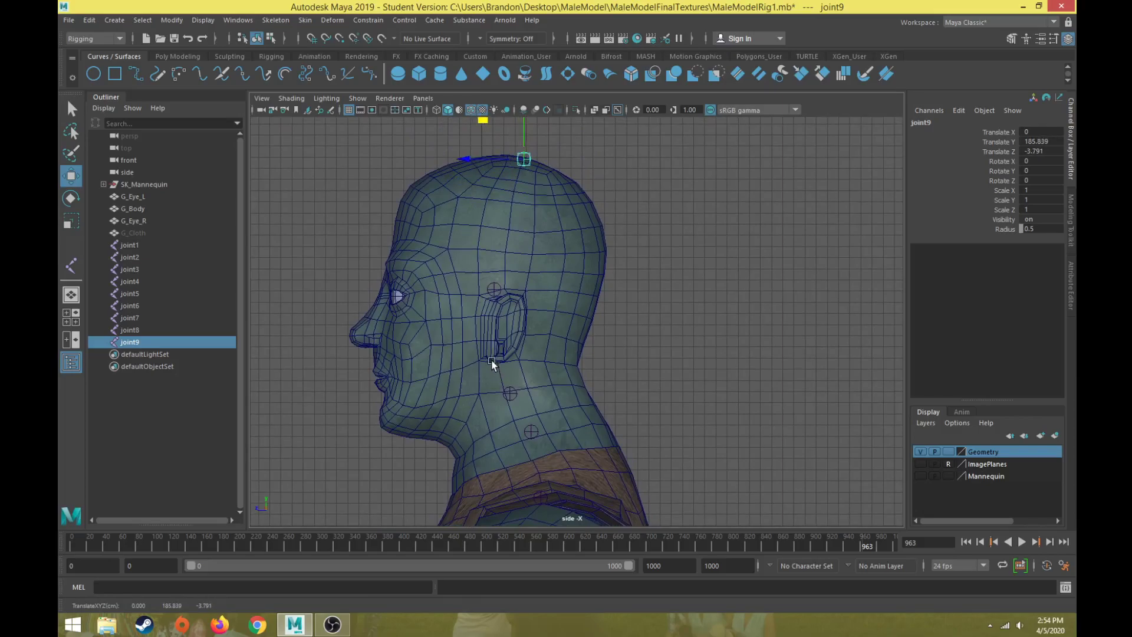
- Select joint1 through joint9 and examine their alignment through the body in the side and perspective views
shift+click(128, 246)
scroll(438, 370, down, 6)
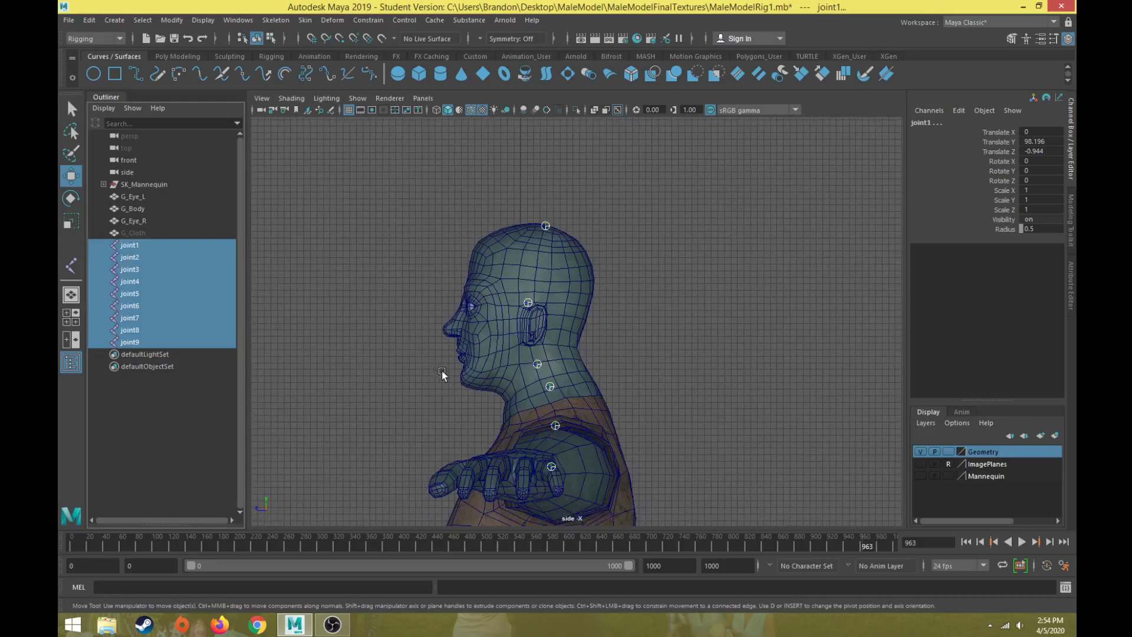
alt+middle_drag(447, 385, 447, 247)
scroll(448, 246, down, 1)
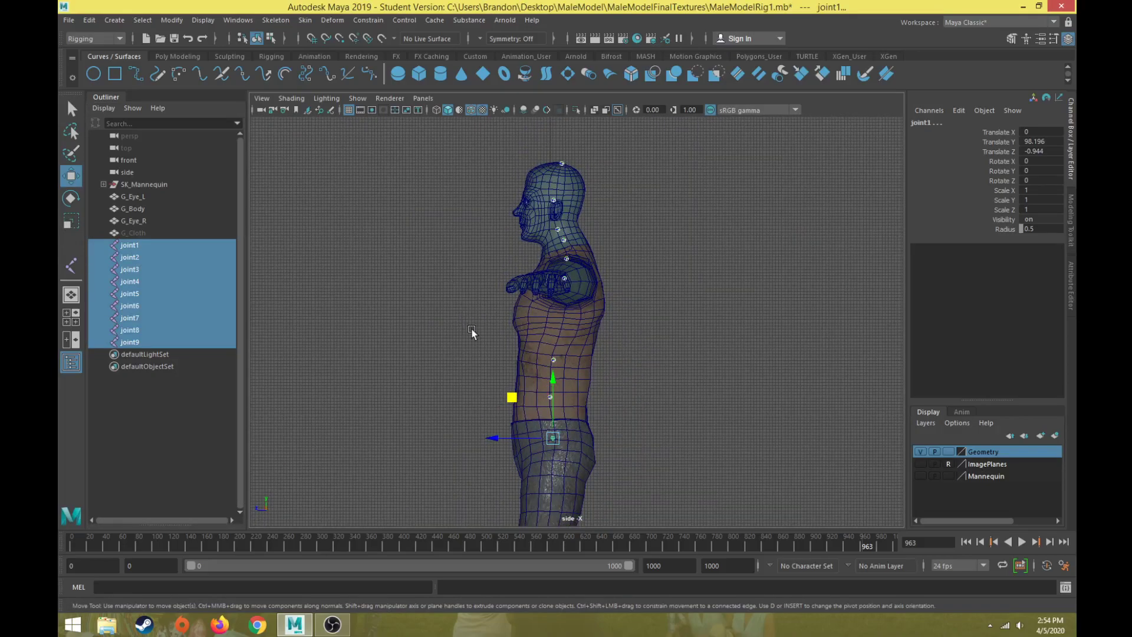
scroll(471, 331, up, 1)
scroll(538, 394, down, 1)
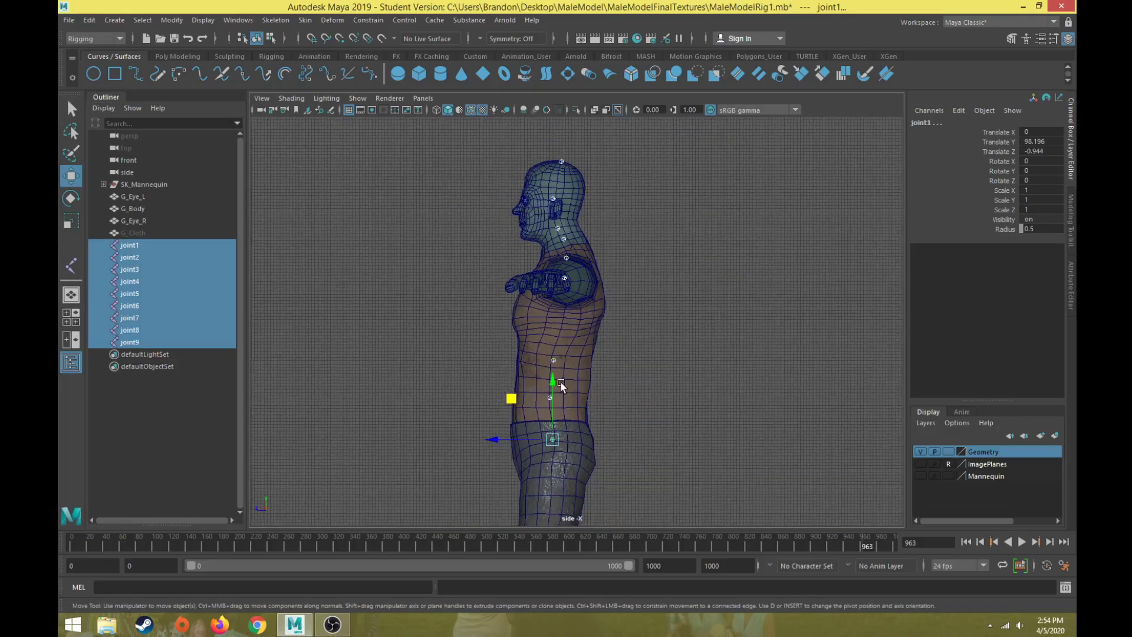
key(space)
key(space)
scroll(713, 337, down, 3)
alt+drag(709, 393, 657, 337)
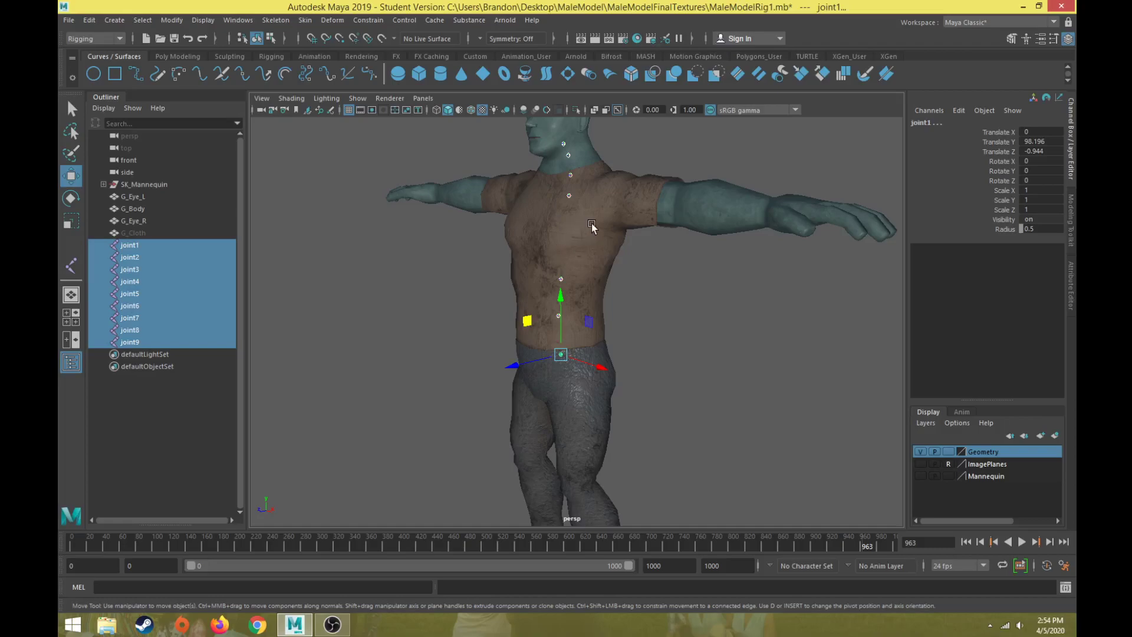
alt+drag(592, 227, 513, 337)
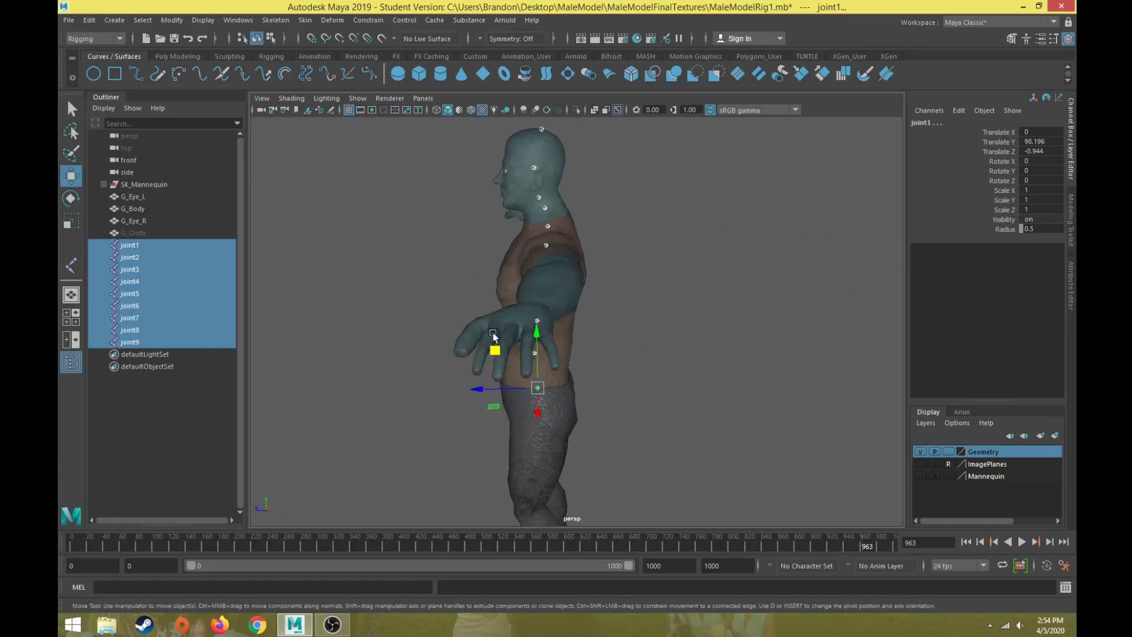
alt+drag(435, 325, 471, 308)
alt+right_drag(470, 309, 483, 382)
alt+middle_drag(483, 382, 558, 289)
alt+drag(576, 377, 570, 373)
- Increase the joint display scale to 4.61 and check the joint size on the character
click(203, 19)
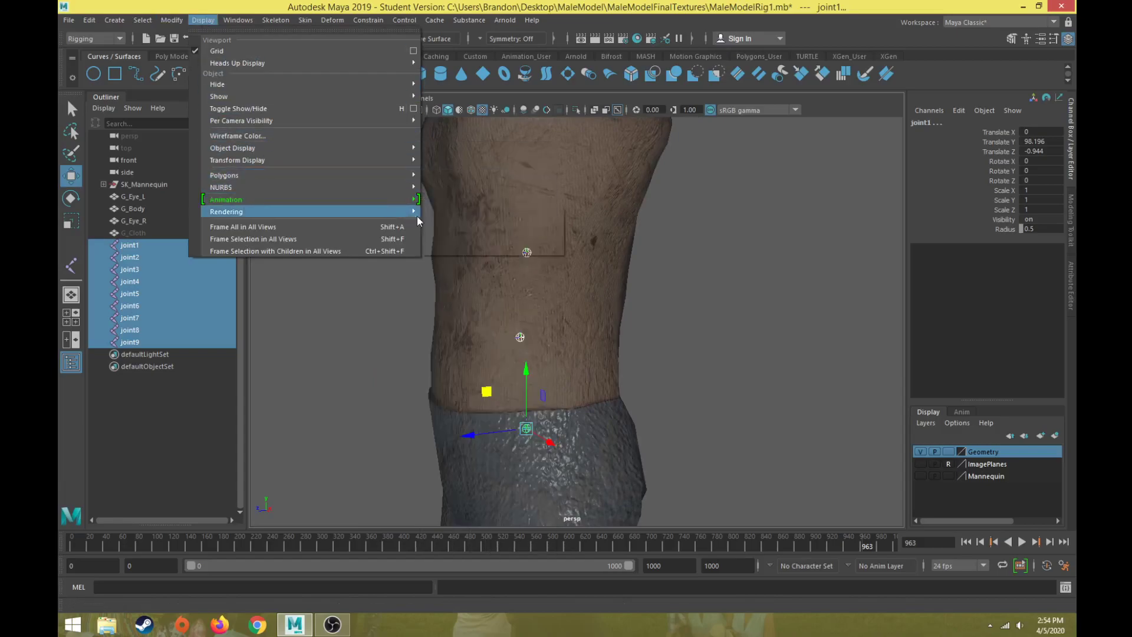
mouse_move(403, 201)
click(472, 238)
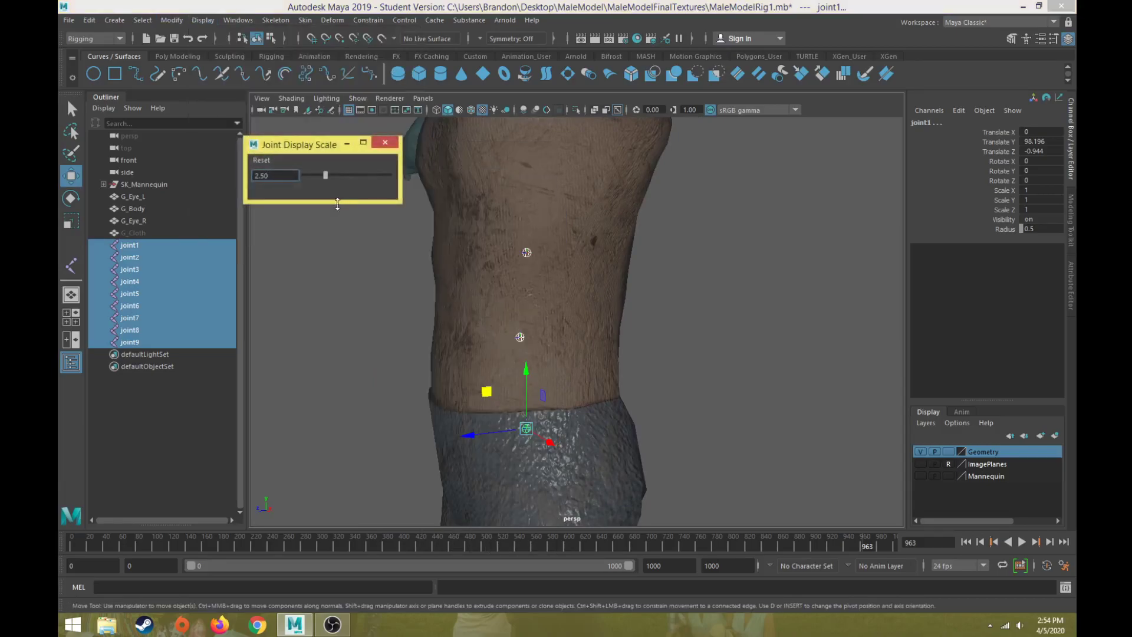
drag(329, 172, 343, 172)
scroll(415, 326, down, 8)
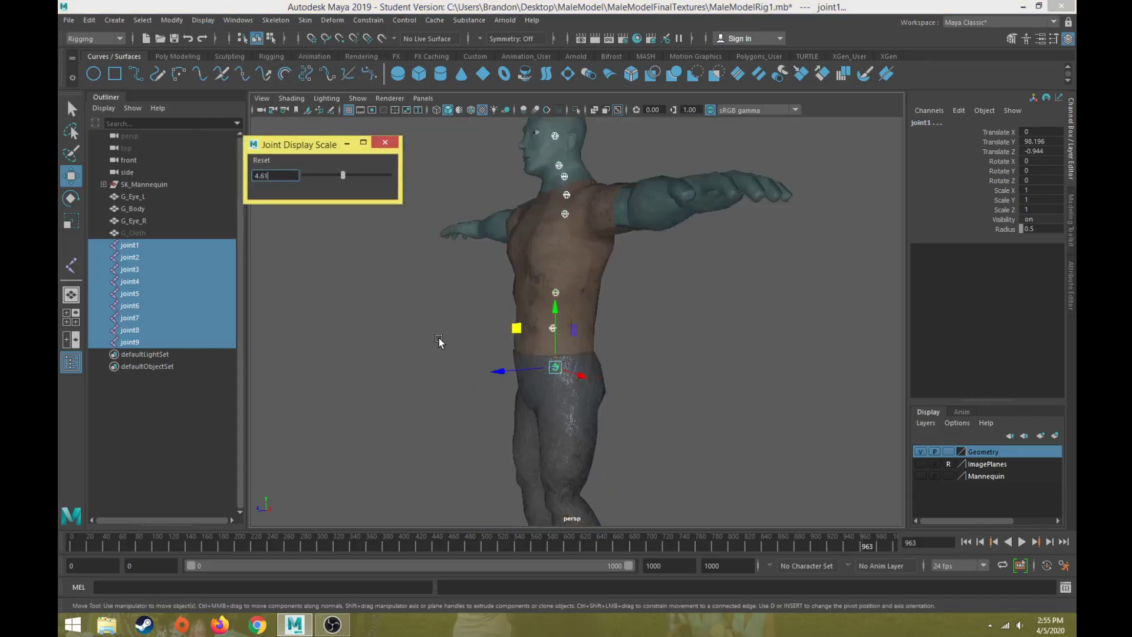
scroll(454, 342, up, 6)
alt+drag(459, 343, 440, 340)
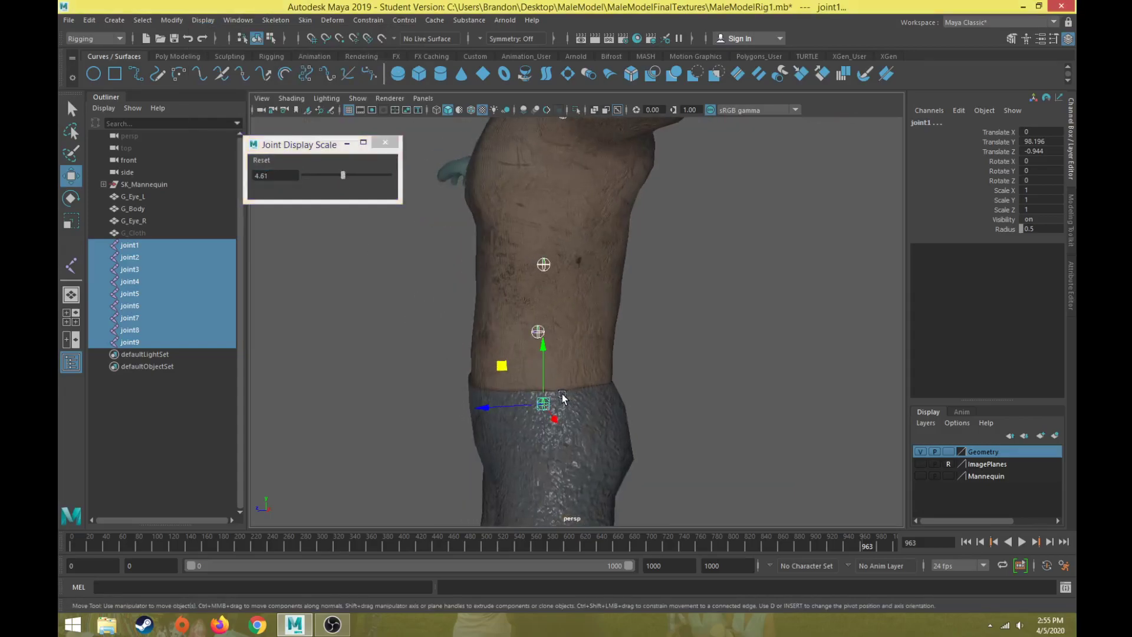
- Examine the pelvis and abdomen joints with the Rotate tool in the perspective and side views
click(538, 329)
key(e)
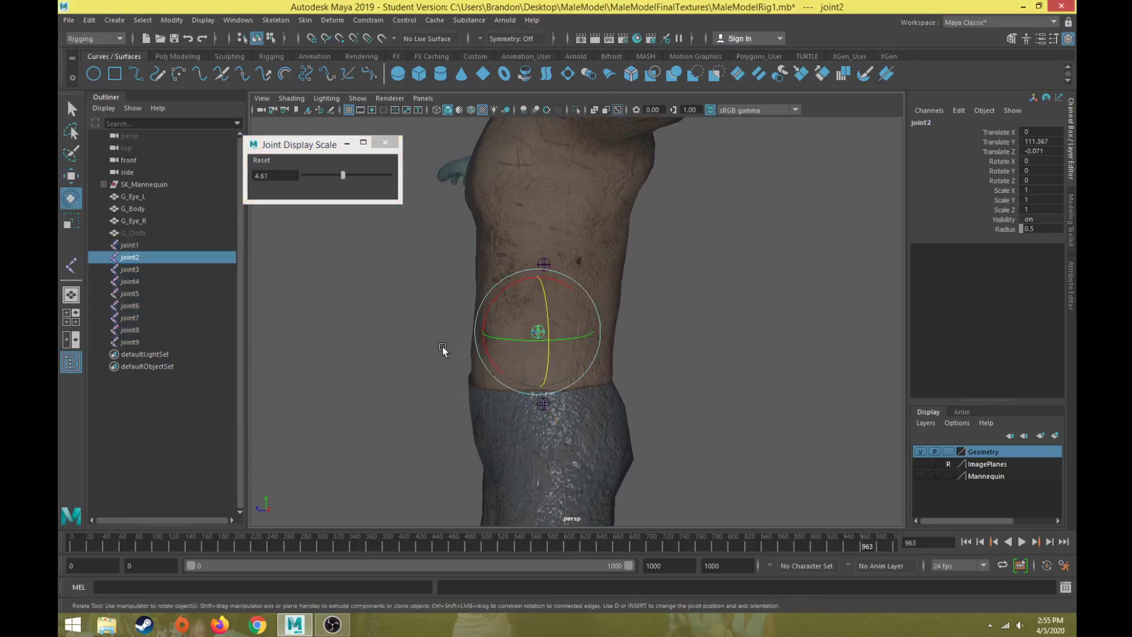
click(131, 245)
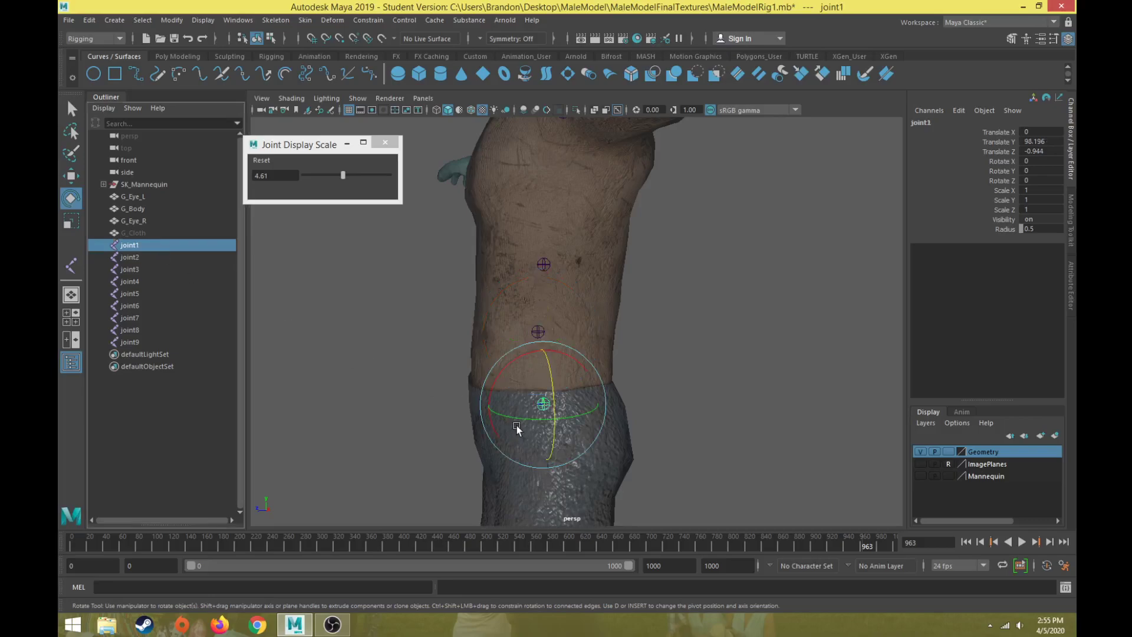
alt+drag(437, 412, 409, 415)
key(space)
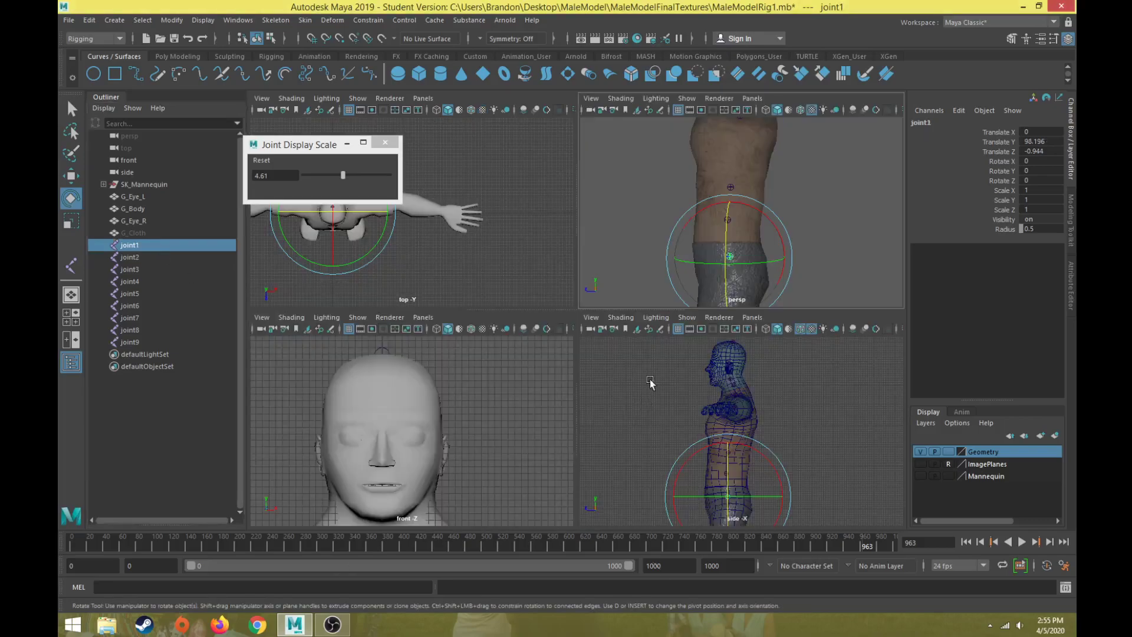
key(space)
scroll(584, 410, up, 10)
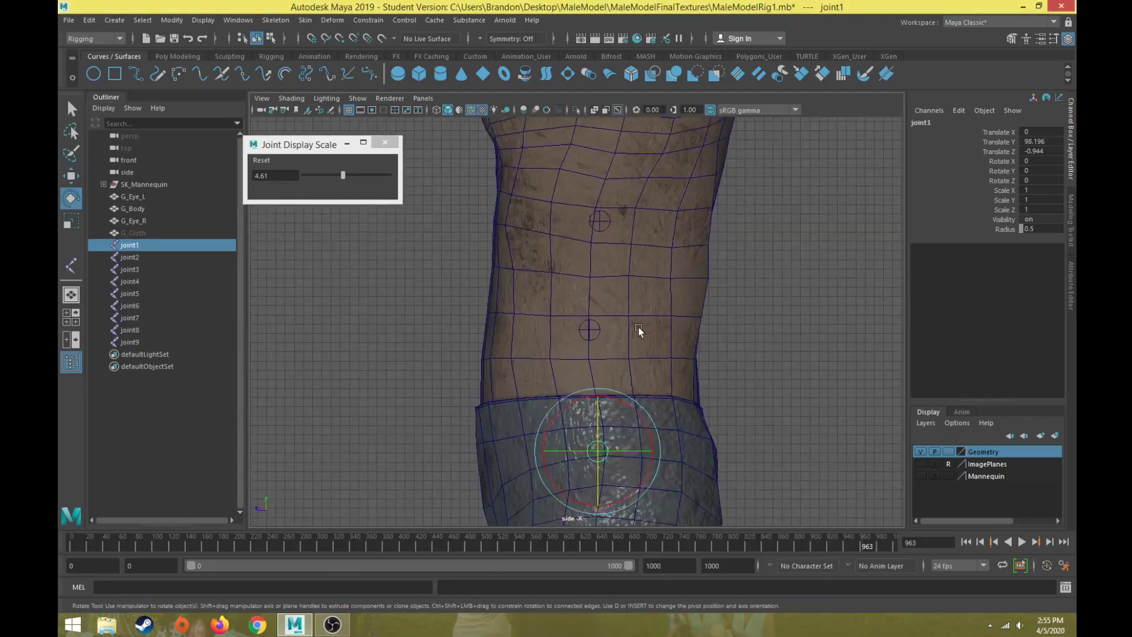
key(5)
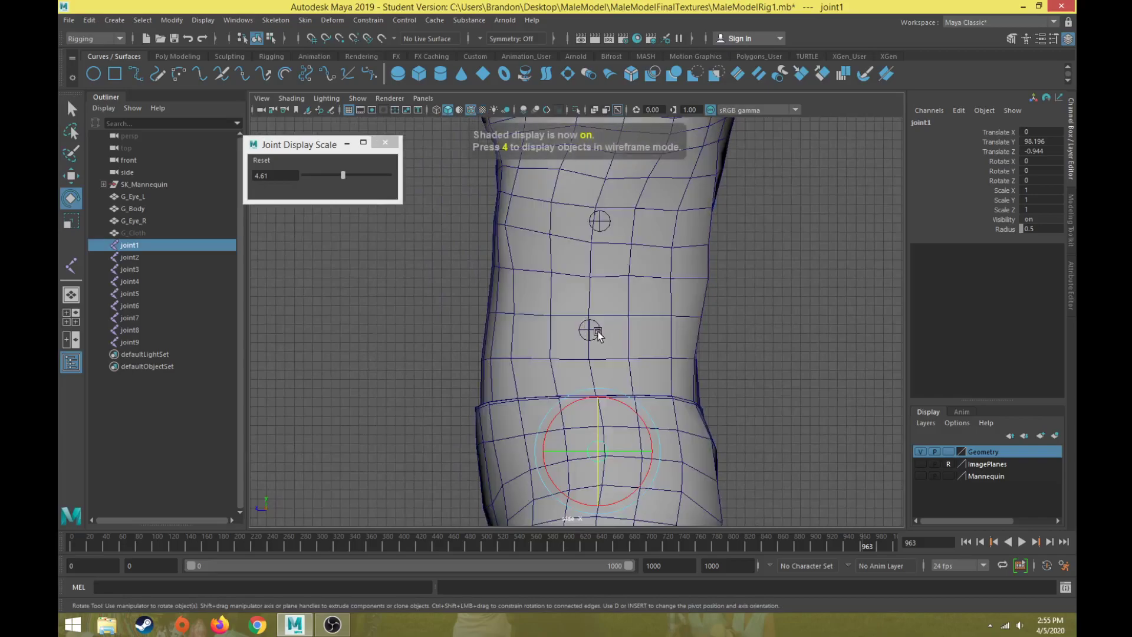
click(595, 331)
key(6)
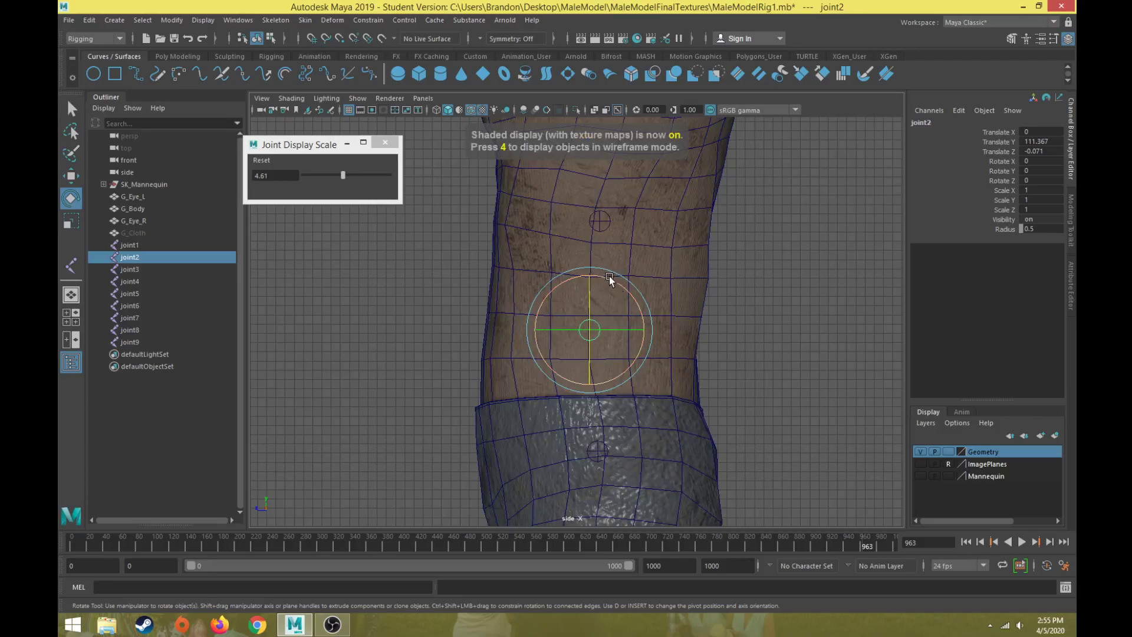
- Rename joint1, the pelvis joint, as J_Pelvis
double_click(134, 245)
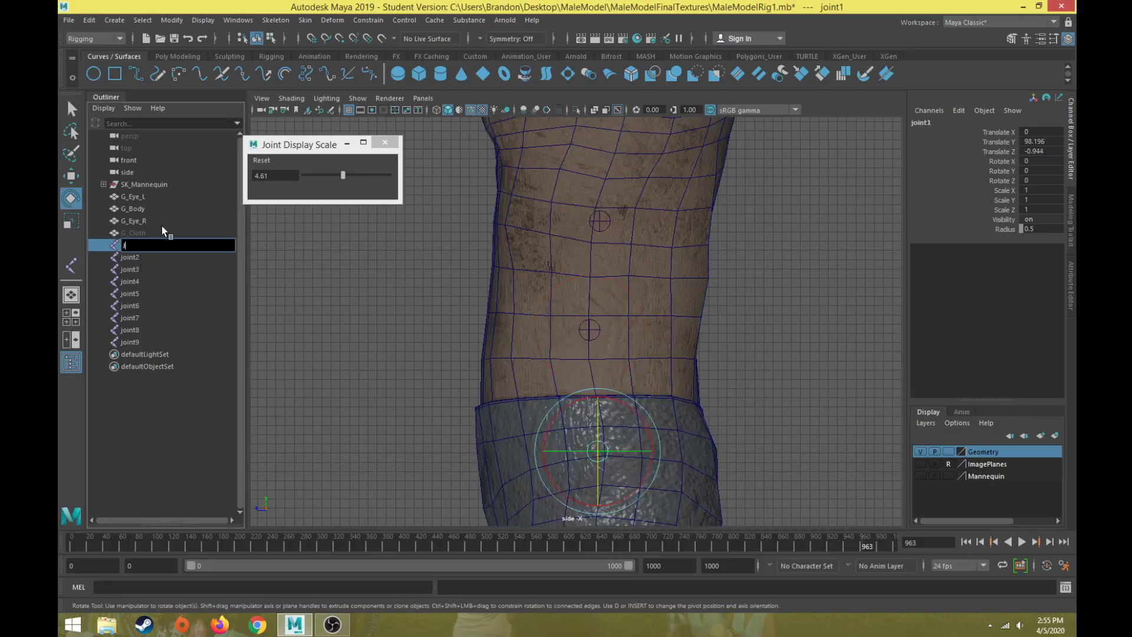
text(J_Pelvis)
key(Return)
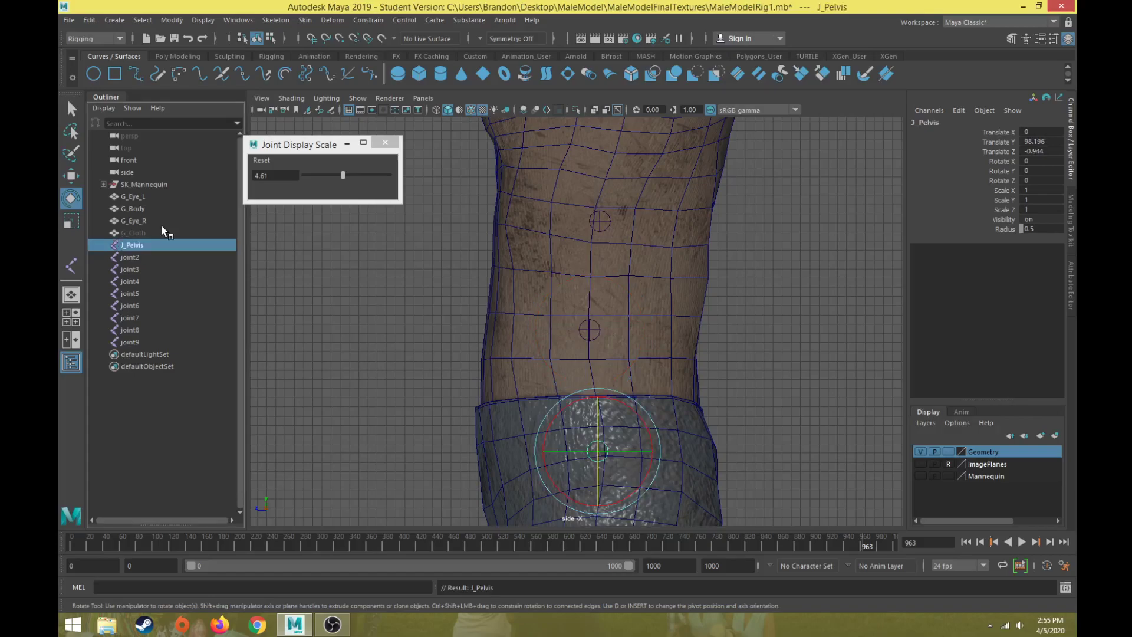
- Rename joint2, joint3 and joint4 along the spine as J_Spine1, J_Spine2 and J_Spine3
double_click(127, 257)
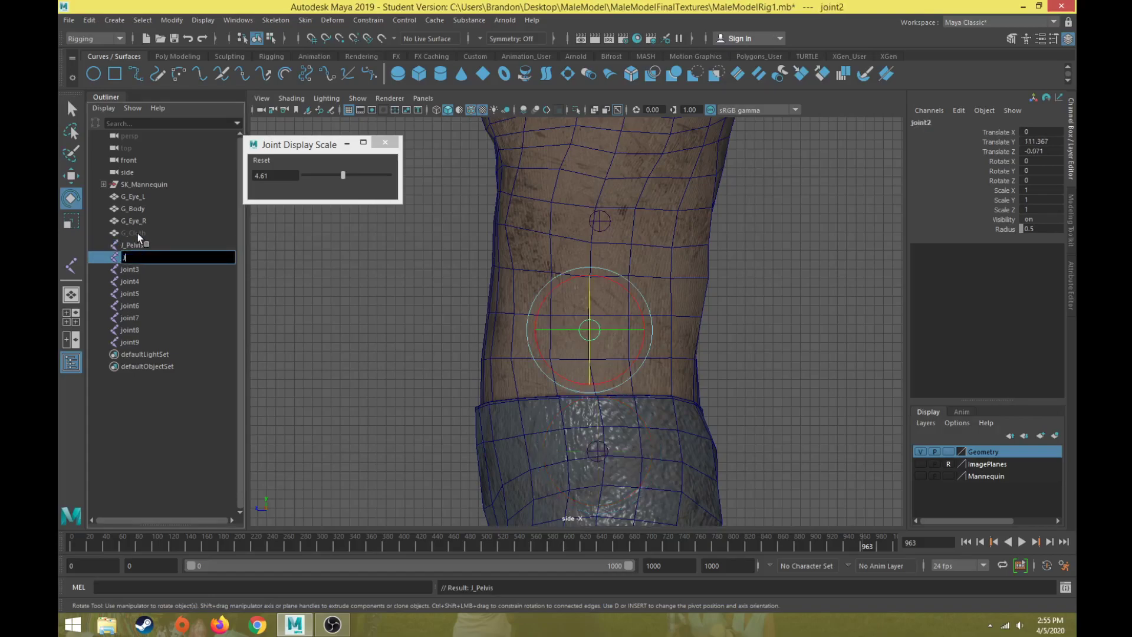
text(J_Spine1)
key(Return)
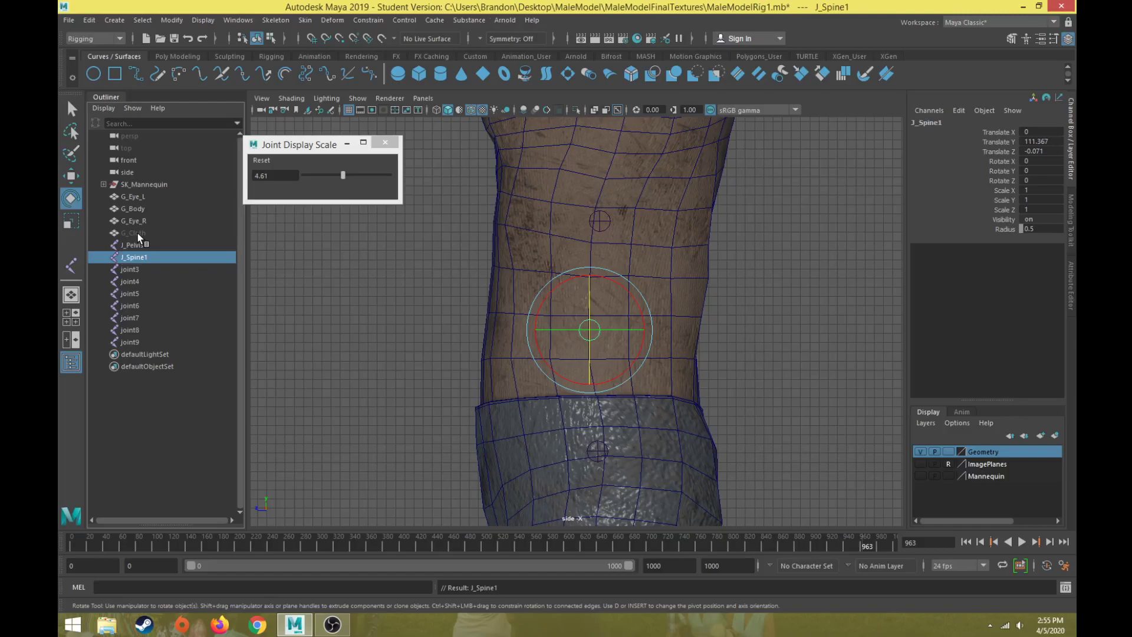
double_click(127, 270)
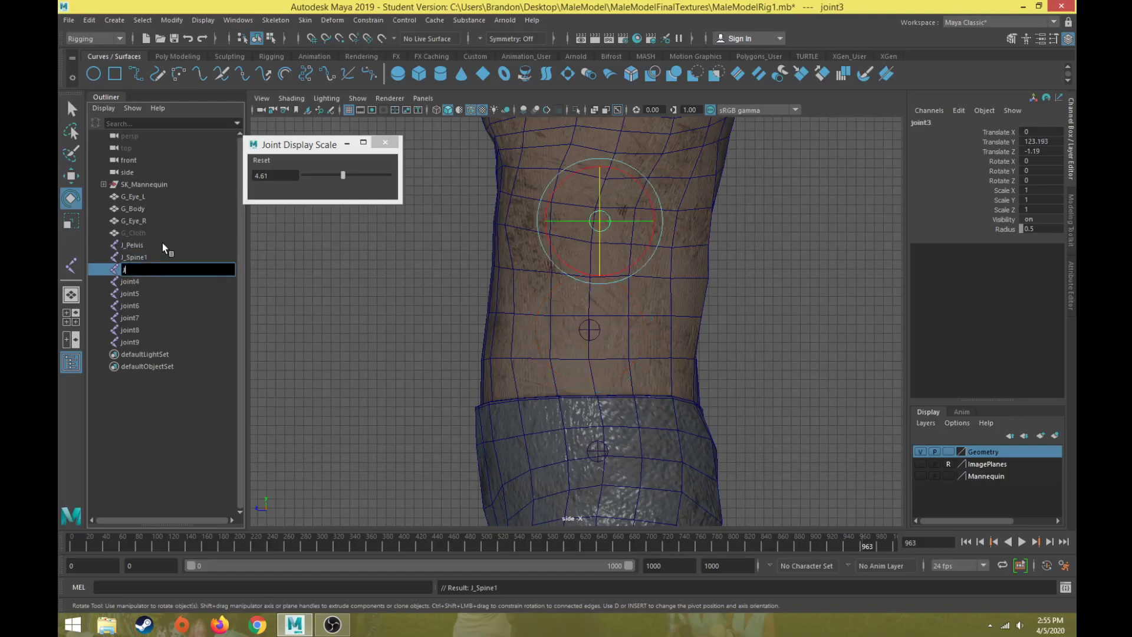
text(J_Spine2)
key(Return)
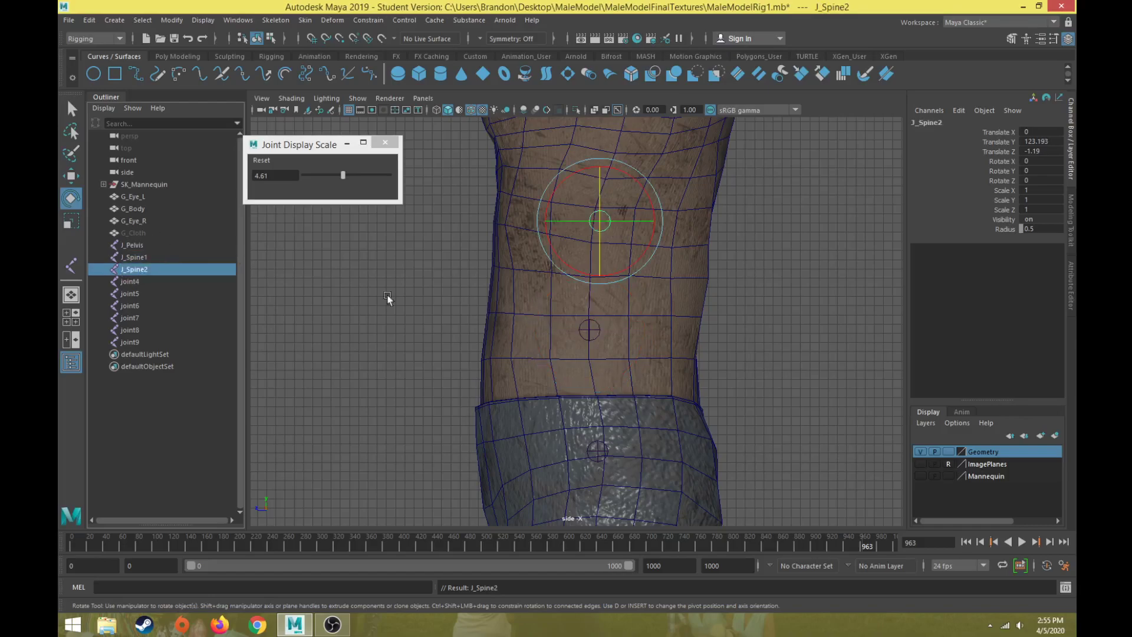
scroll(311, 282, down, 3)
double_click(131, 282)
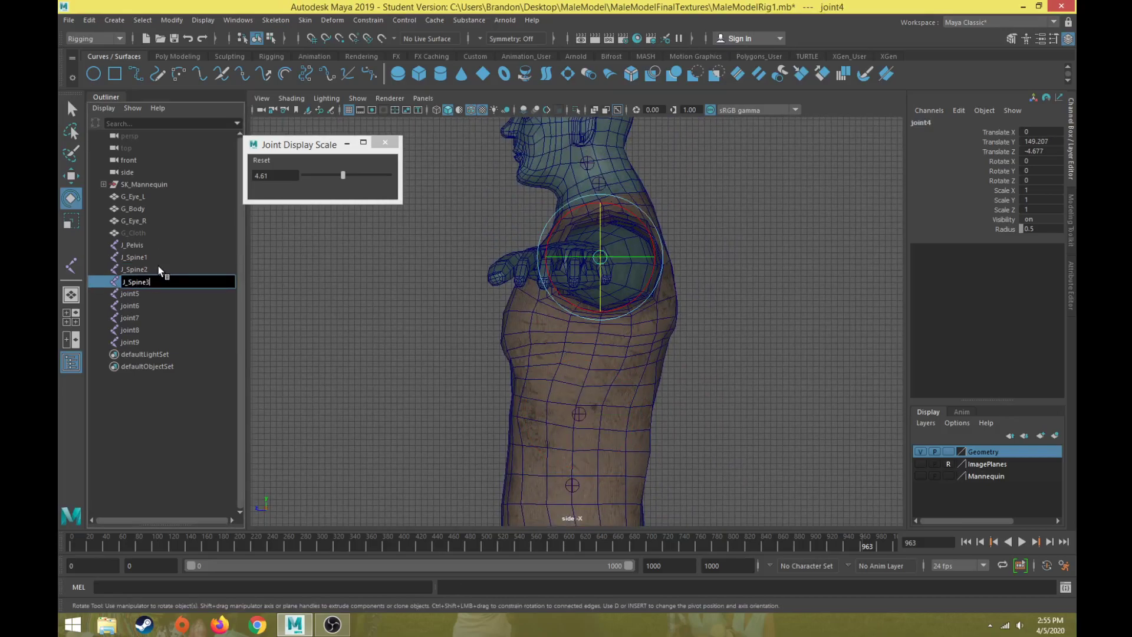
key(Return)
- Rename joint5, joint6 and joint7 in the neck as J_Neck1, J_Neck2 and J_Neck3
click(131, 294)
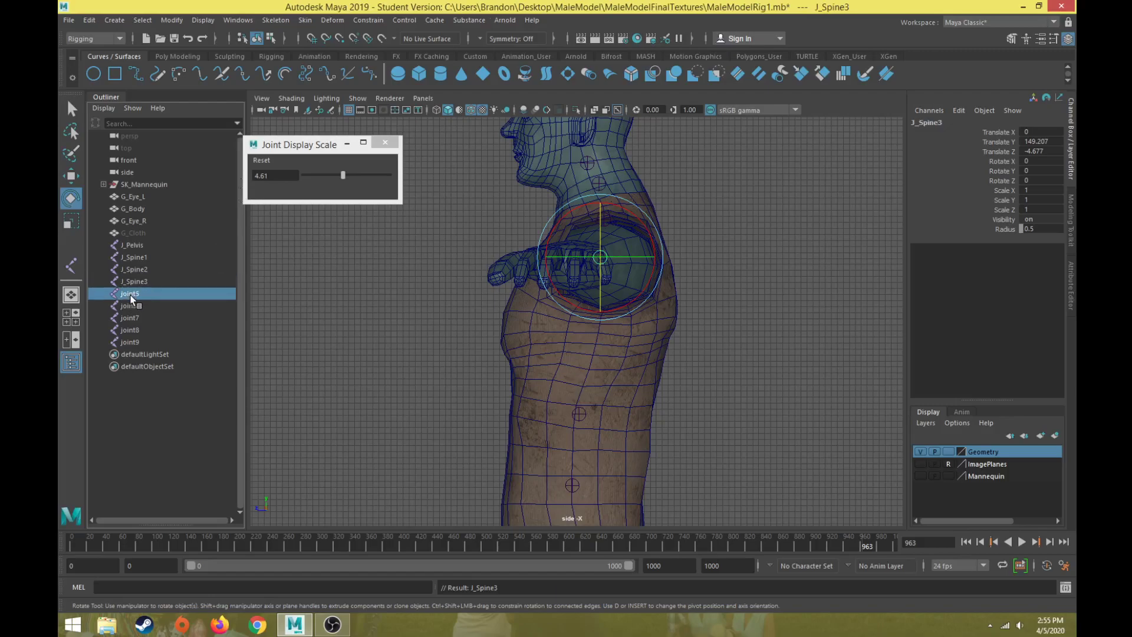
double_click(131, 295)
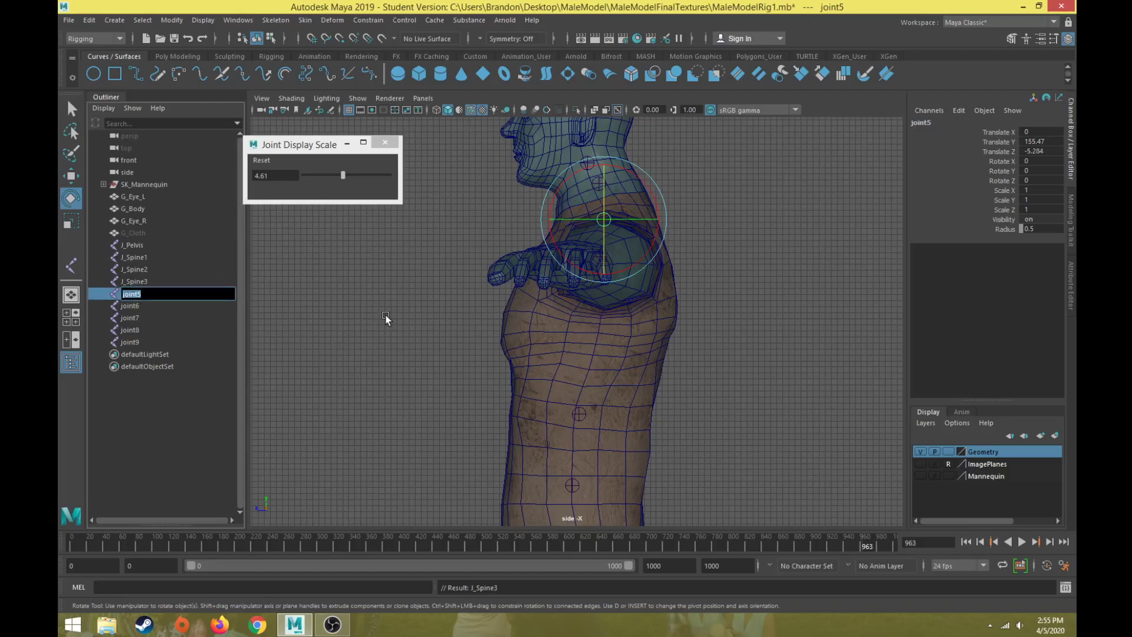
text(J_Neck1)
key(Return)
double_click(133, 305)
text(J_Neck2)
key(Return)
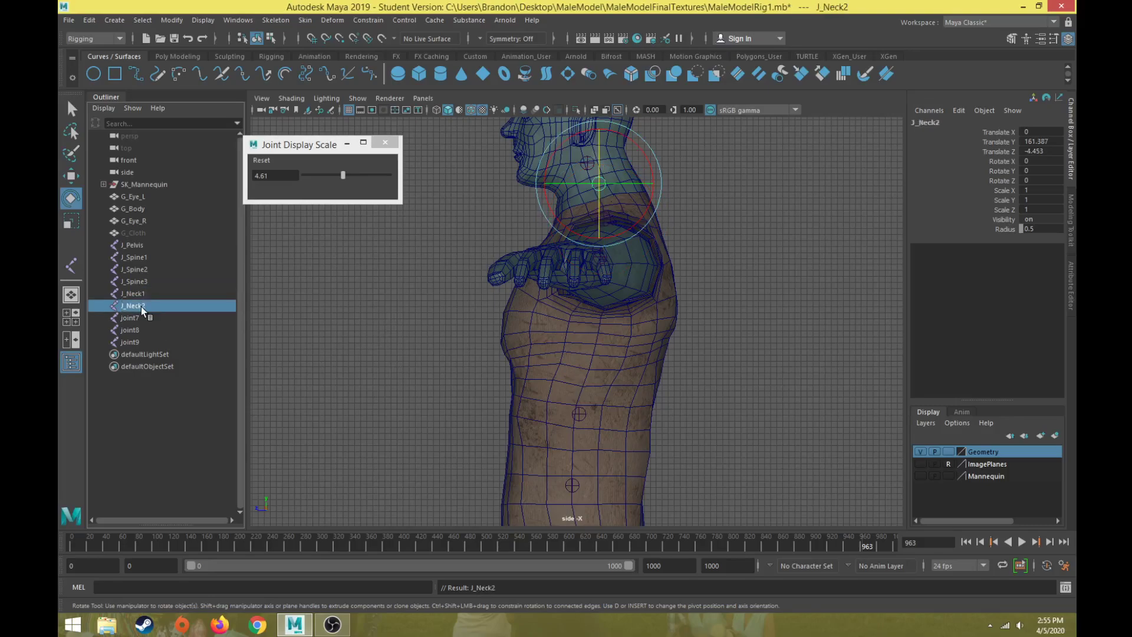
double_click(131, 319)
text(J_Neck3)
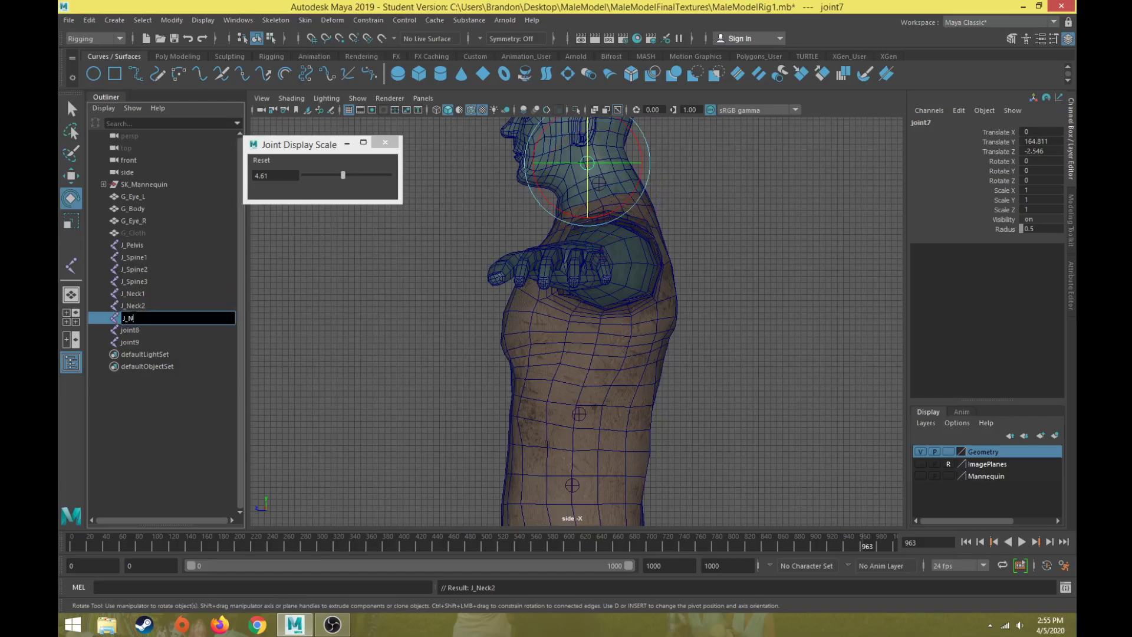
key(Return)
- Rename joint8 and joint9 in the head as J_Head1 and J_Head2
scroll(408, 312, down, 2)
alt+middle_drag(402, 338, 399, 399)
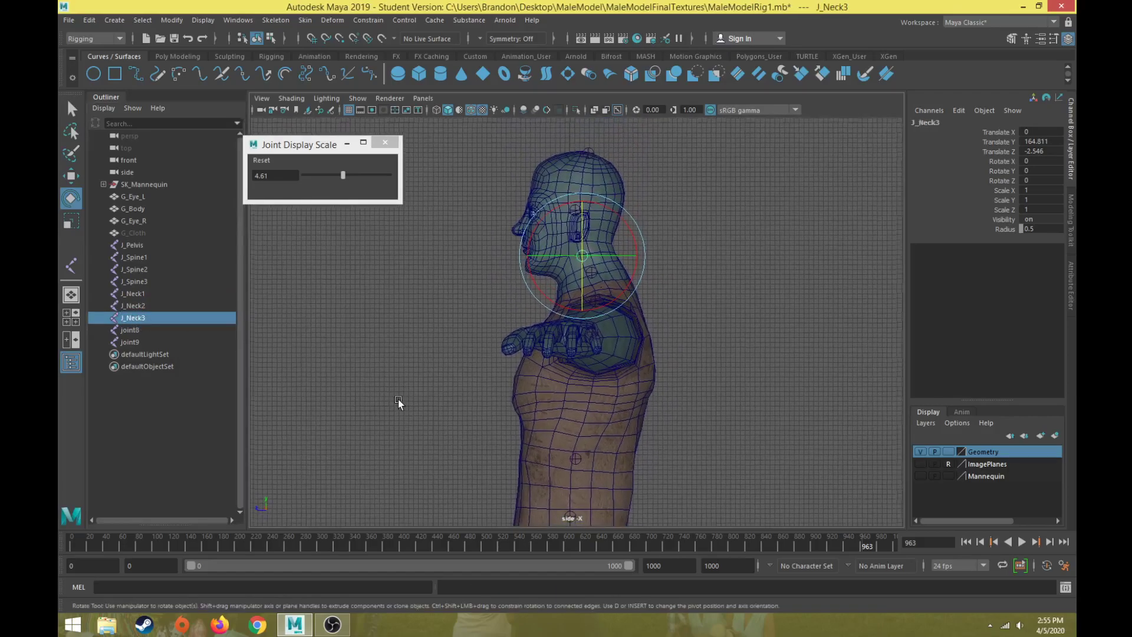
double_click(155, 331)
text(J_Head1)
key(Return)
double_click(131, 342)
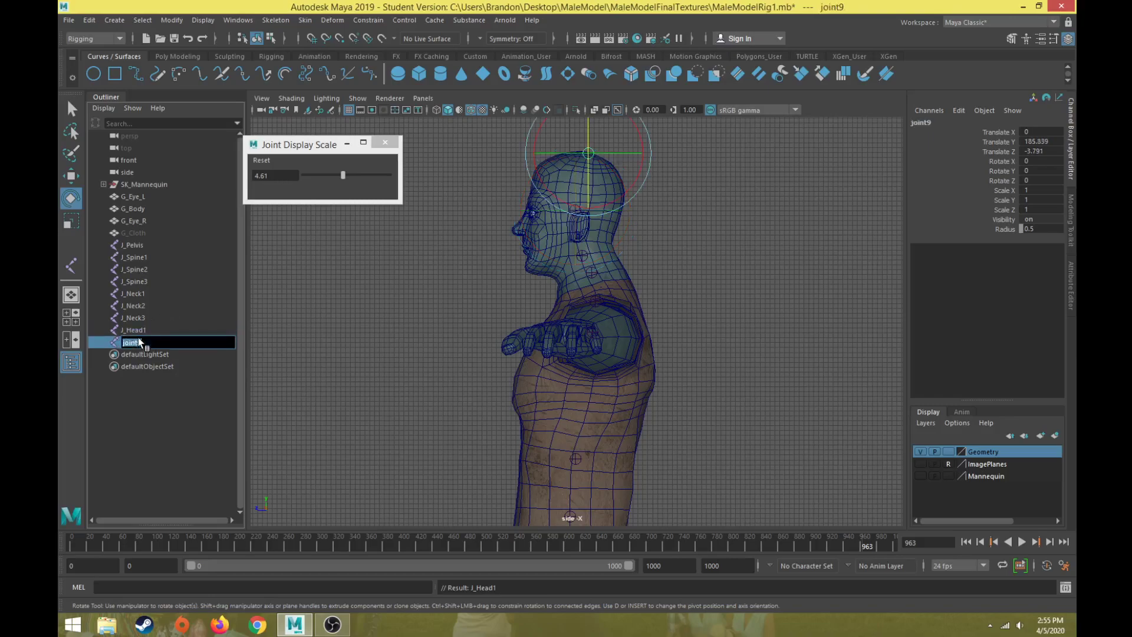
text(J_Head2)
key(Return)
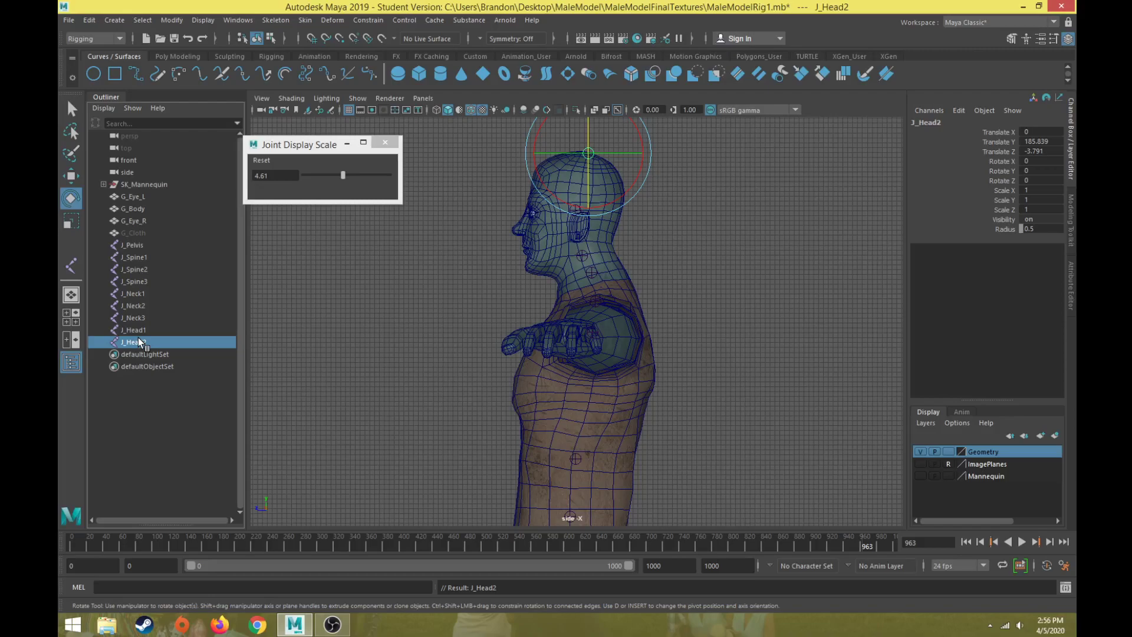
- Select J_Pelvis and examine its orientation relative to the spine joints in the side view
click(135, 245)
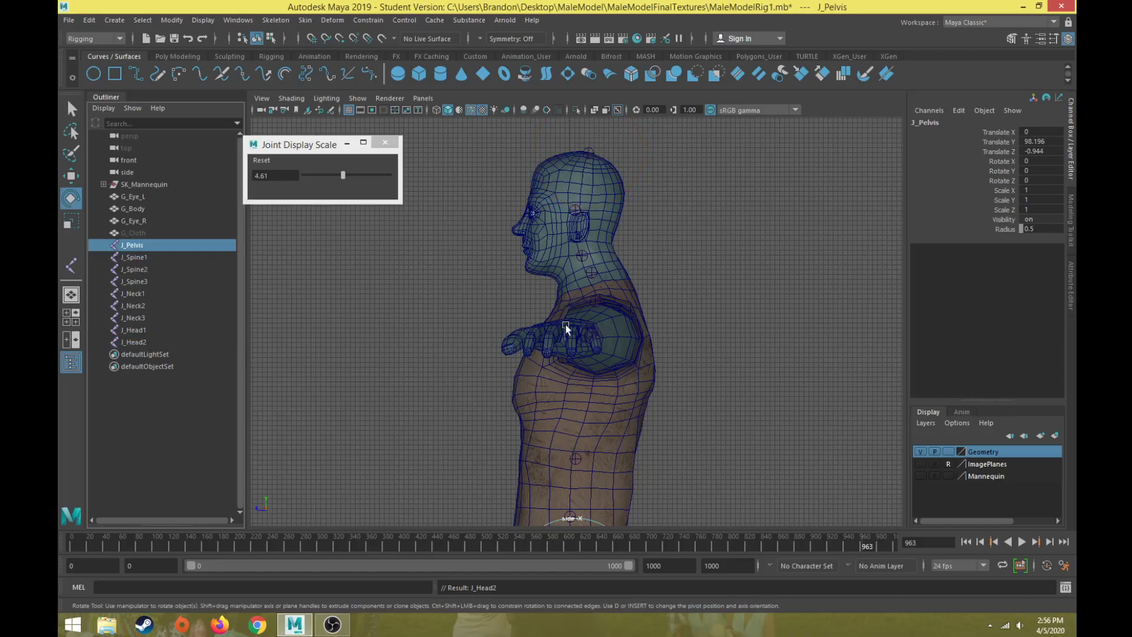
alt+right_drag(407, 379, 456, 416)
alt+middle_drag(463, 472, 535, 239)
scroll(543, 437, up, 2)
alt+middle_drag(531, 431, 461, 251)
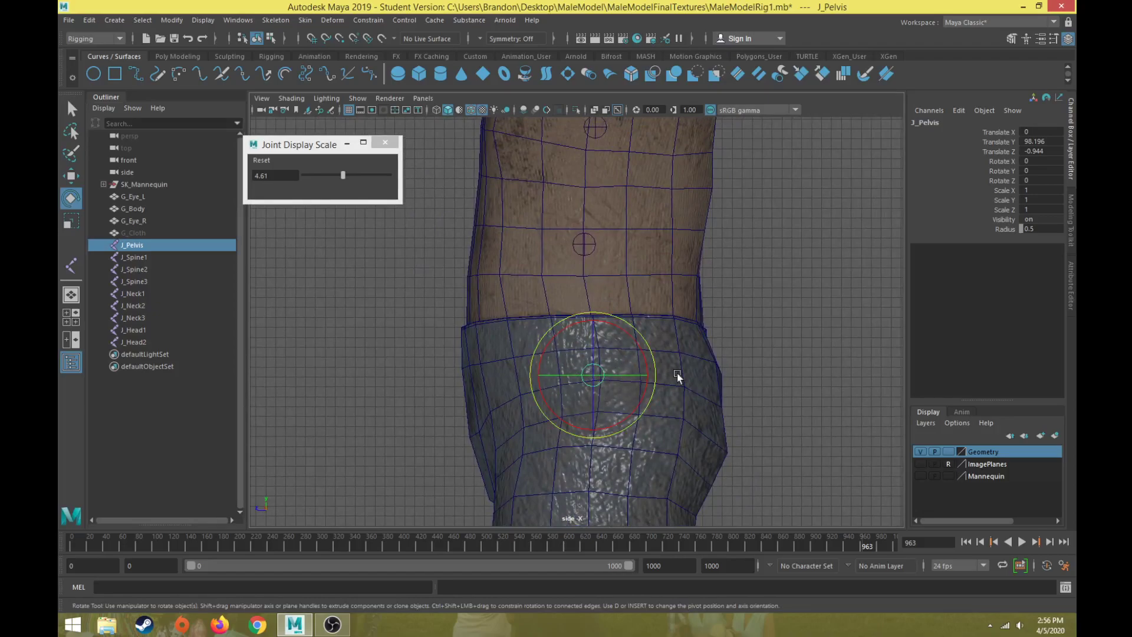
- Enlarge the rotate manipulator and rotate J_Spine1 to about -5.17 degrees on X so it aims at J_Spine2
click(579, 245)
alt+middle_drag(361, 313, 335, 413)
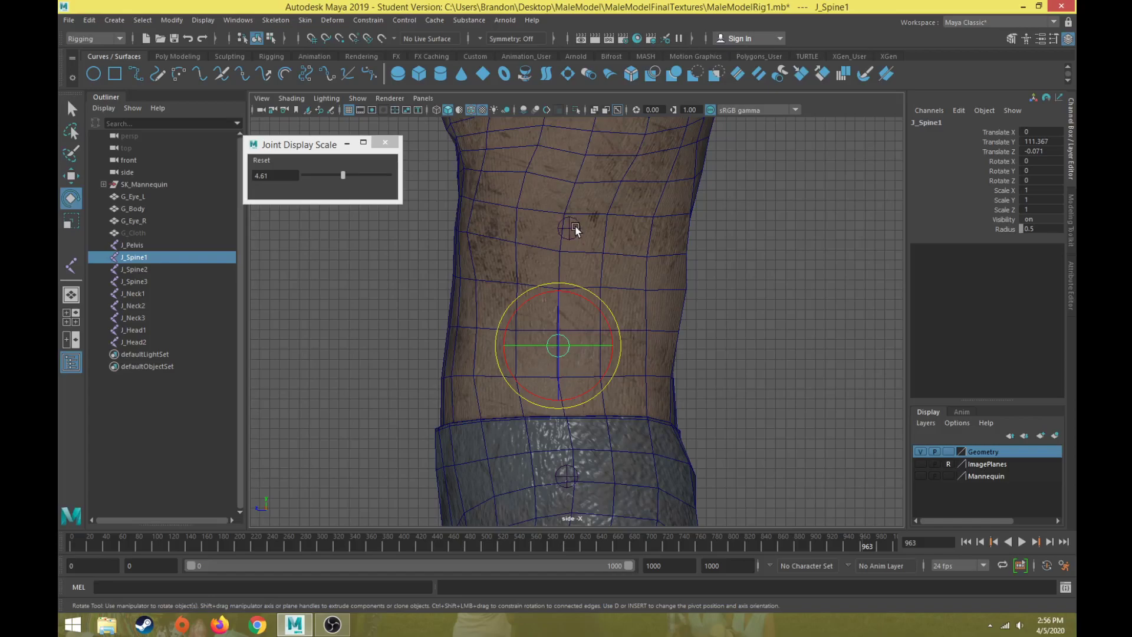
key(equal)
key(equal)
key(minus)
key(minus)
key(equal)
key(equal)
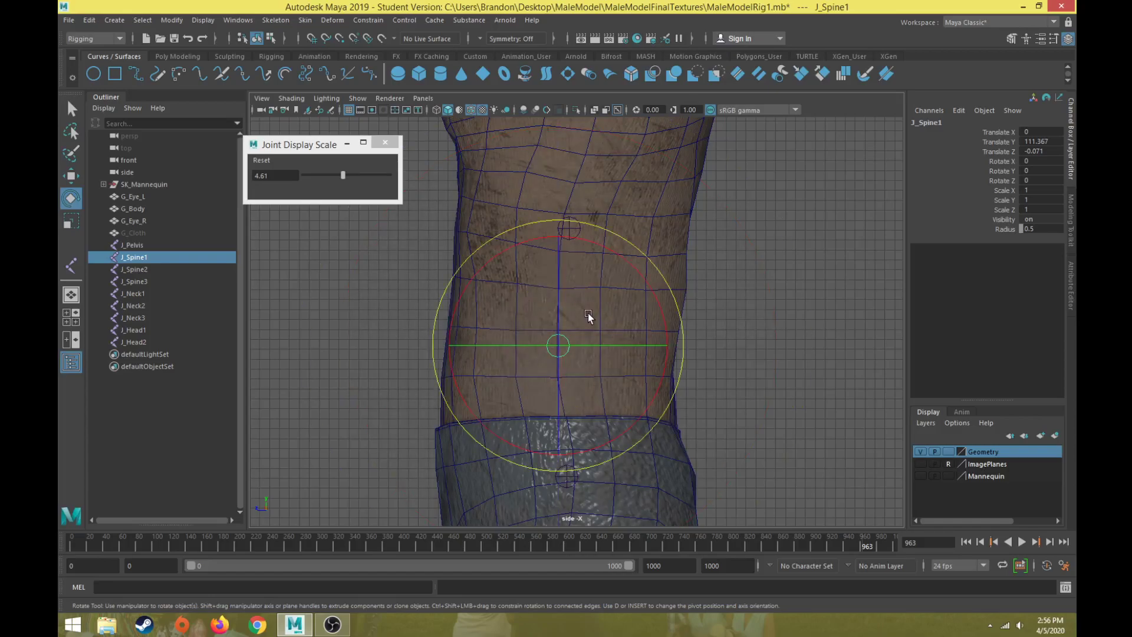
key(minus)
key(minus)
key(equal)
key(equal)
key(minus)
key(equal)
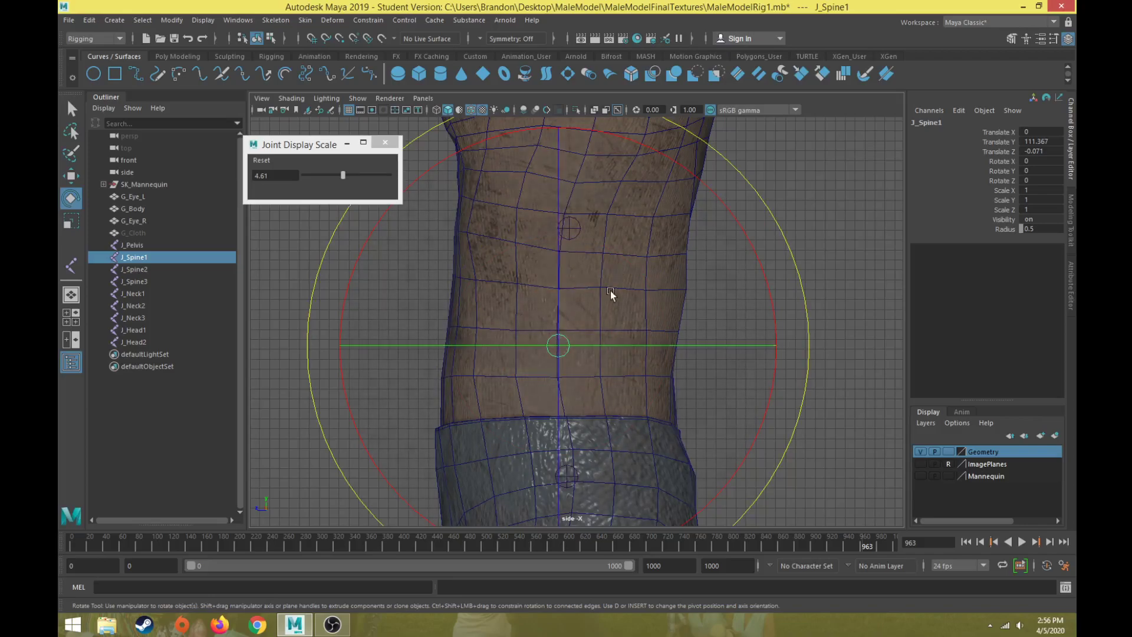
drag(595, 132, 616, 131)
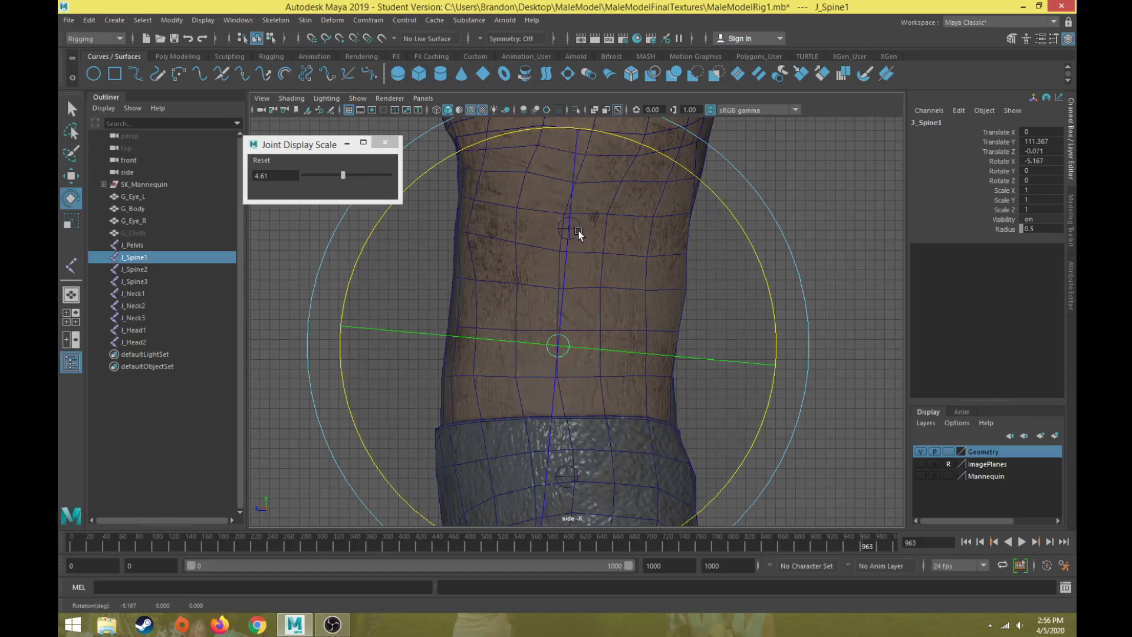
- Rotate J_Spine2 to about -7.33 degrees on X so it aims at J_Spine3
click(165, 269)
alt+middle_drag(488, 221, 505, 397)
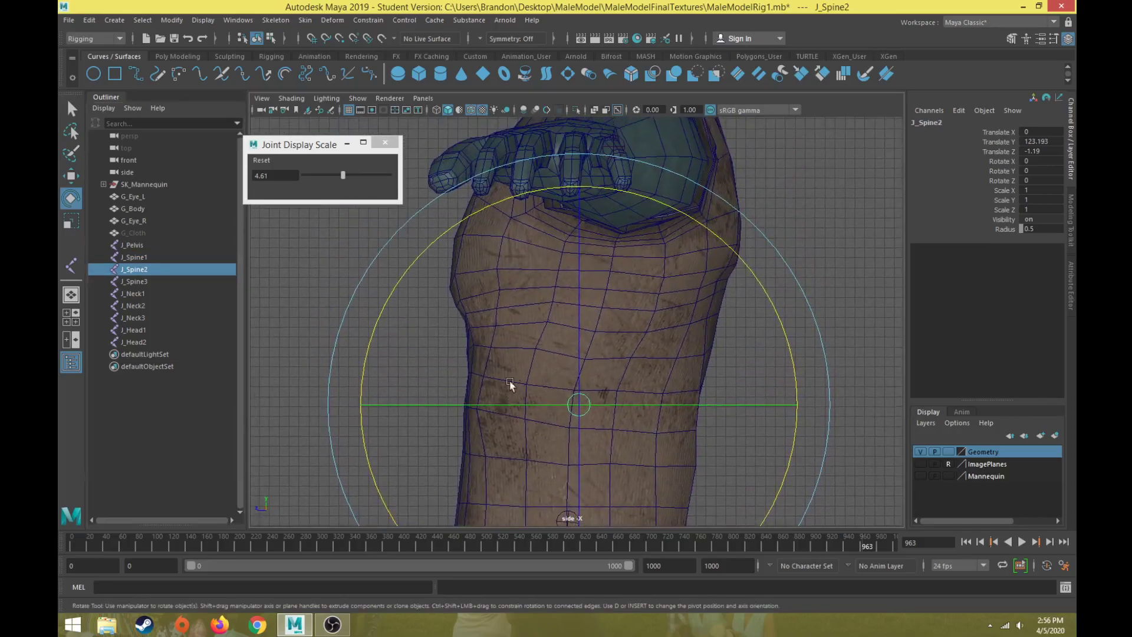
scroll(528, 290, down, 1)
alt+middle_drag(513, 289, 501, 305)
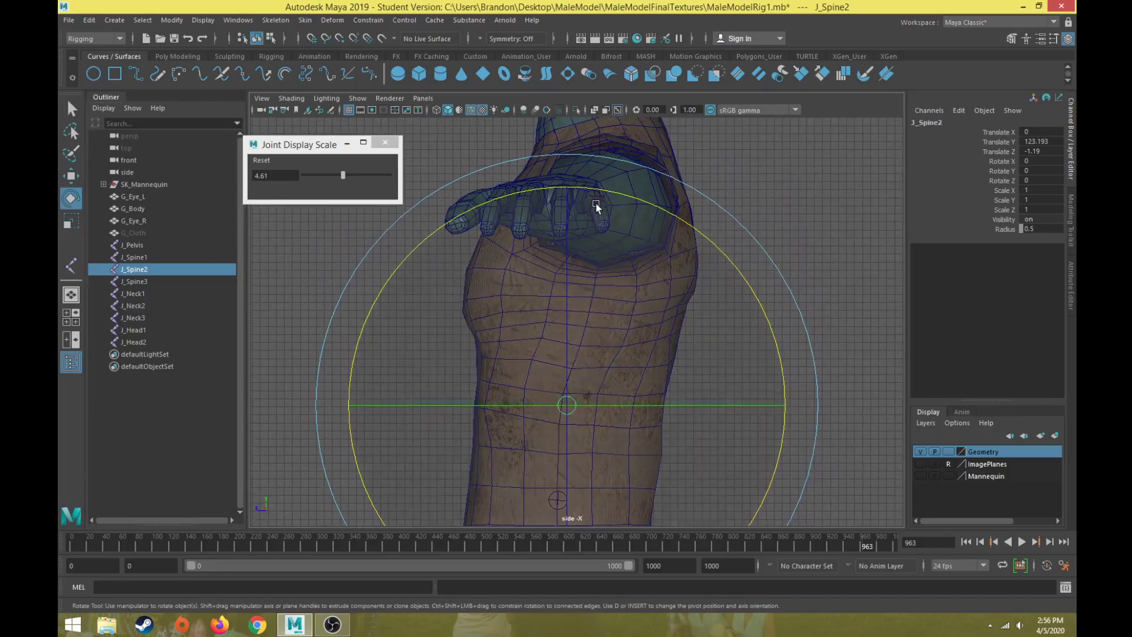
drag(614, 191, 643, 193)
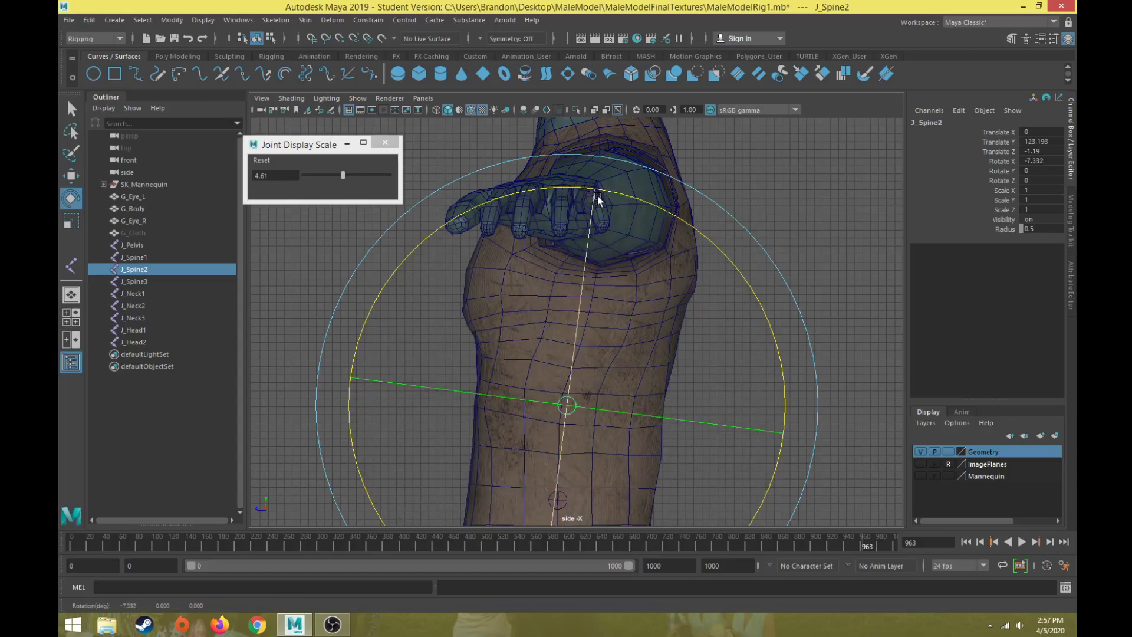
- Try rotating J_Spine3 to about 1.39 degrees on X using a smaller rotate manipulator
click(134, 282)
alt+middle_drag(390, 242, 437, 487)
key(minus)
scroll(483, 382, up, 1)
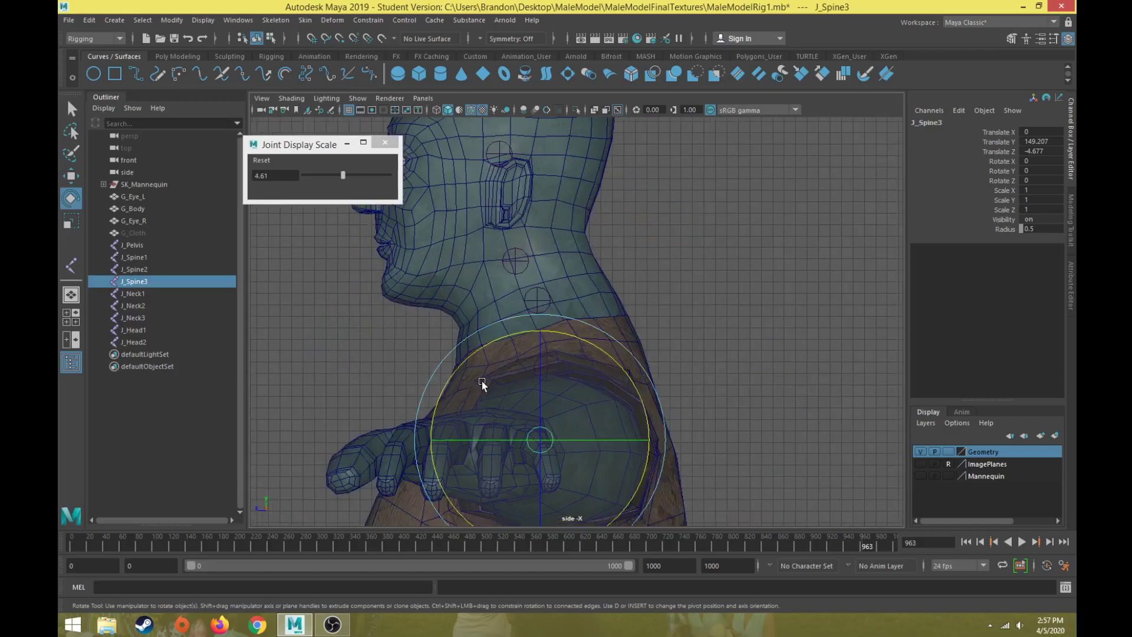
scroll(482, 385, down, 3)
alt+middle_drag(481, 390, 498, 271)
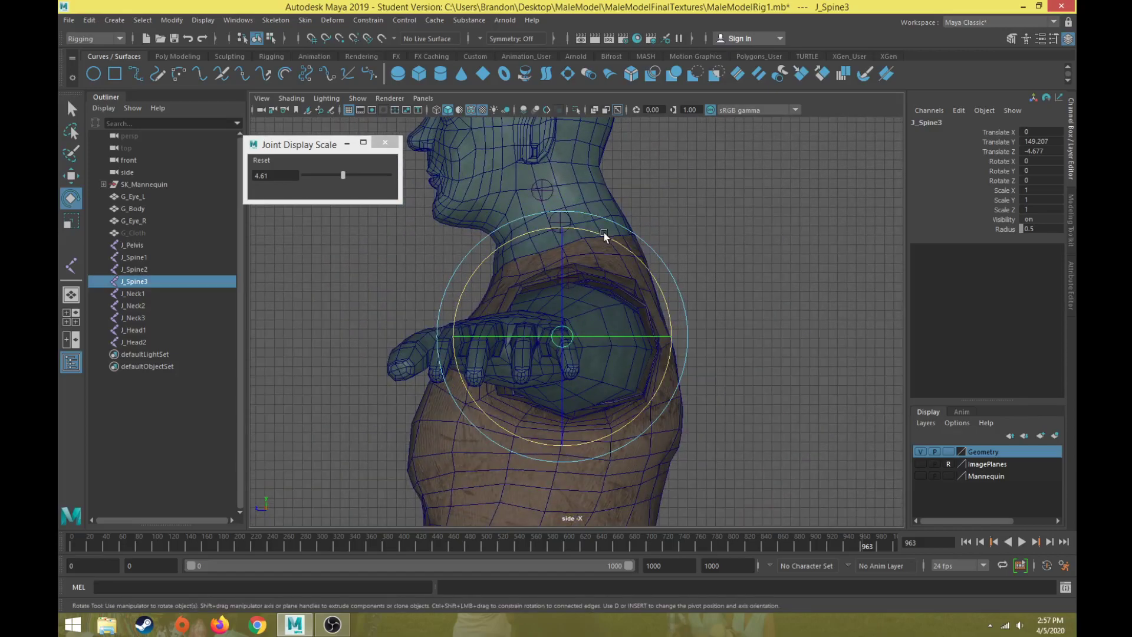
drag(604, 233, 601, 231)
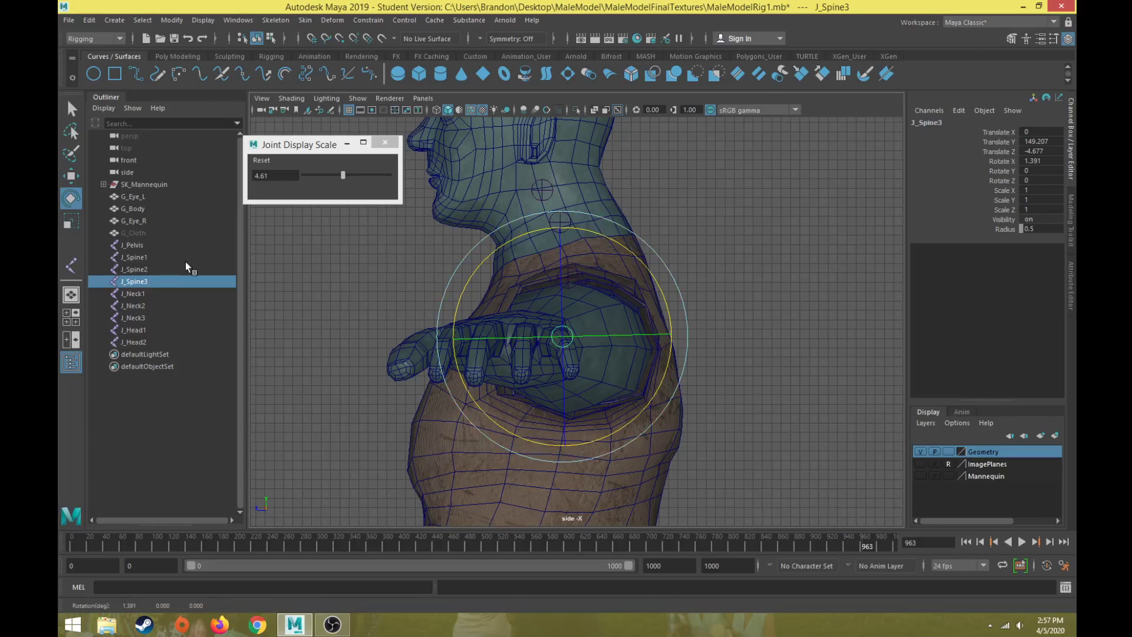
- Locate J_Neck1 and rotate J_Spine3 to about -5.95 degrees on X to aim at it
click(135, 293)
key(f)
alt+middle_drag(376, 335, 253, 264)
click(156, 281)
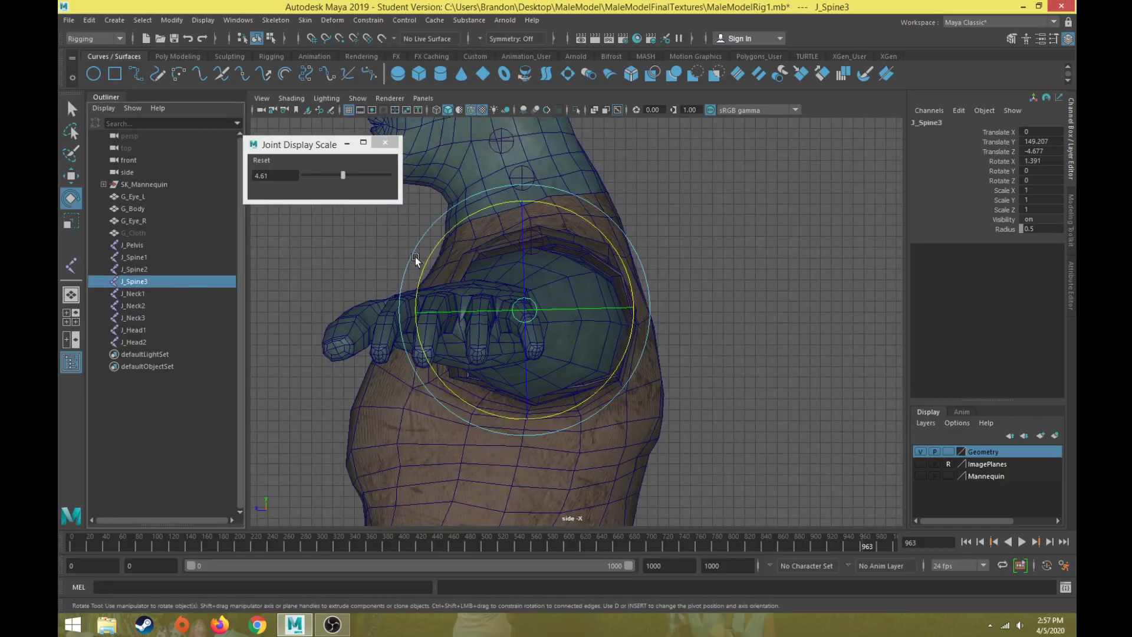
drag(565, 207, 583, 206)
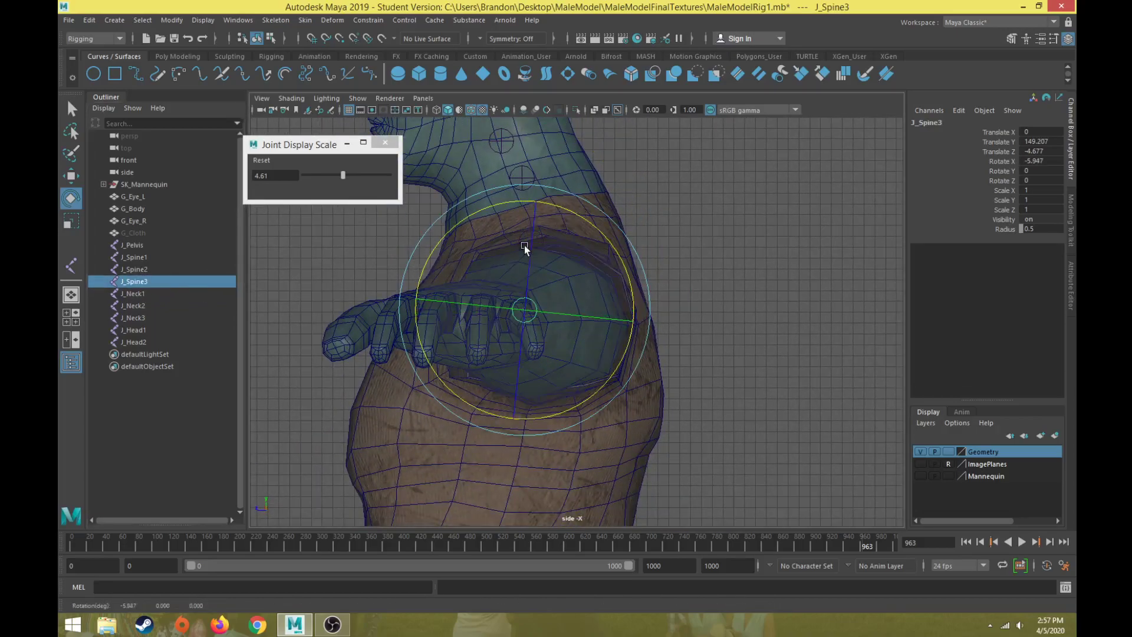
- Rotate J_Neck1 around X in the side view so it aims at J_Neck2
click(128, 296)
scroll(460, 257, up, 2)
alt+middle_drag(331, 280, 353, 363)
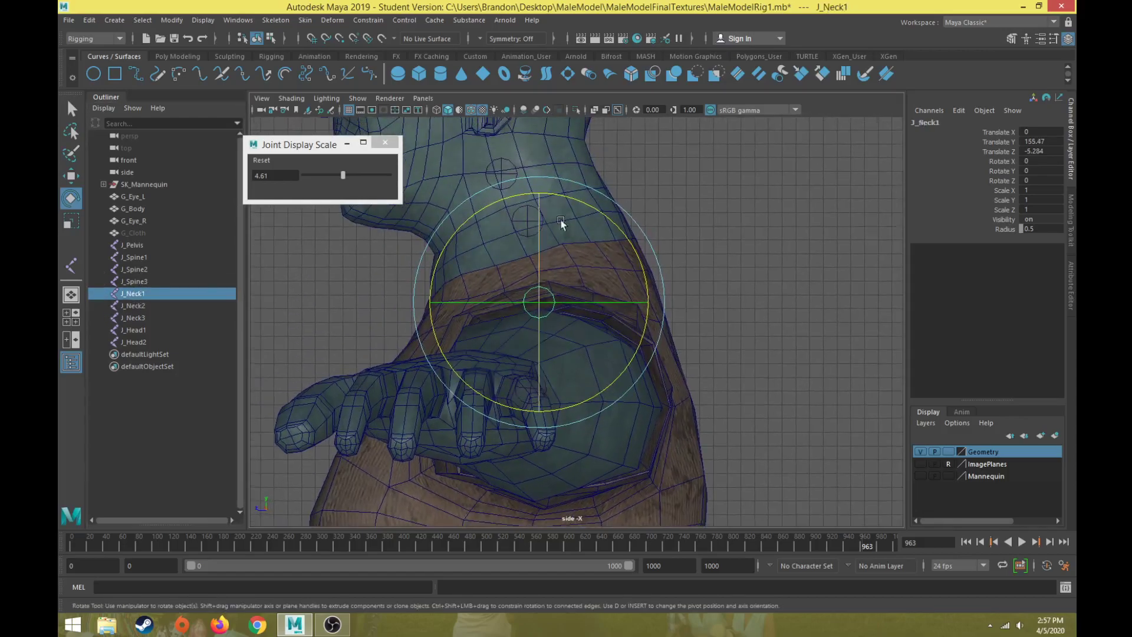
drag(589, 203, 580, 200)
- Rotate J_Neck2 around X to aim at J_Neck3, and J_Neck3 to aim at J_Head1
click(136, 306)
scroll(413, 251, up, 1)
alt+middle_drag(467, 210, 493, 265)
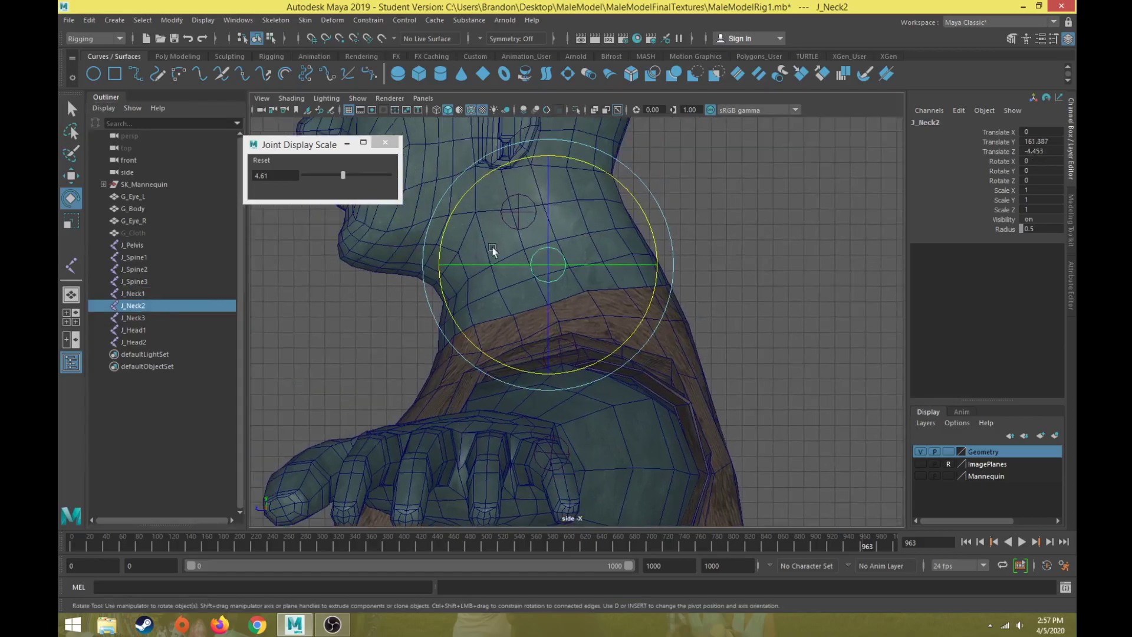
drag(496, 171, 459, 209)
alt+middle_drag(340, 281, 361, 375)
click(131, 318)
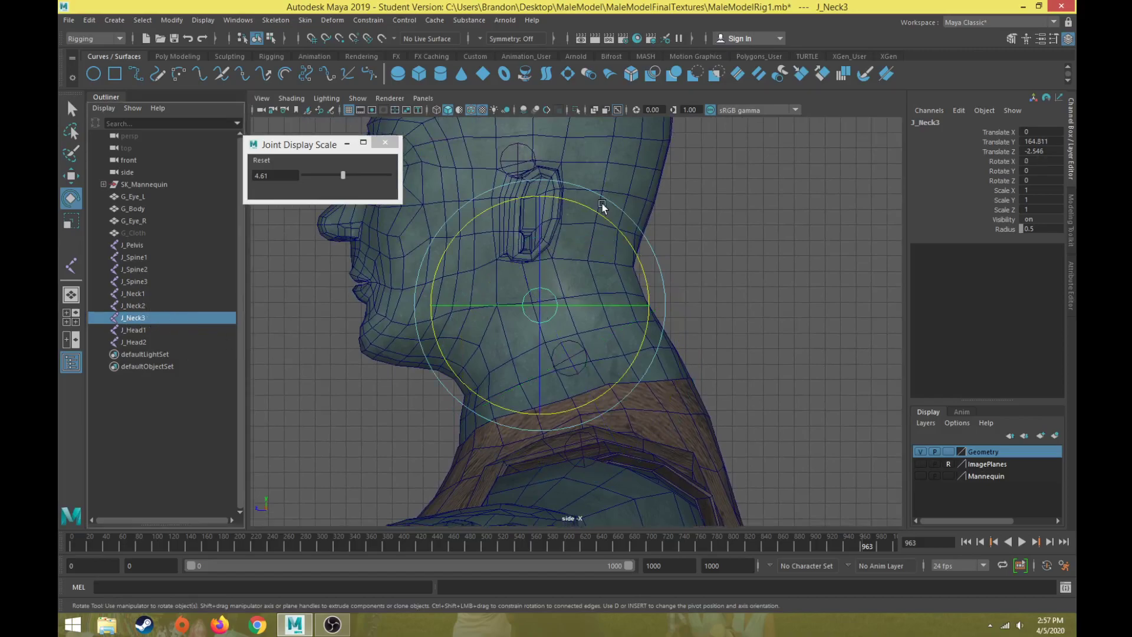
drag(597, 213, 666, 128)
- Rotate J_Head1 to about -12.7 degrees on X so it aims at J_Head2 at the crown
click(134, 330)
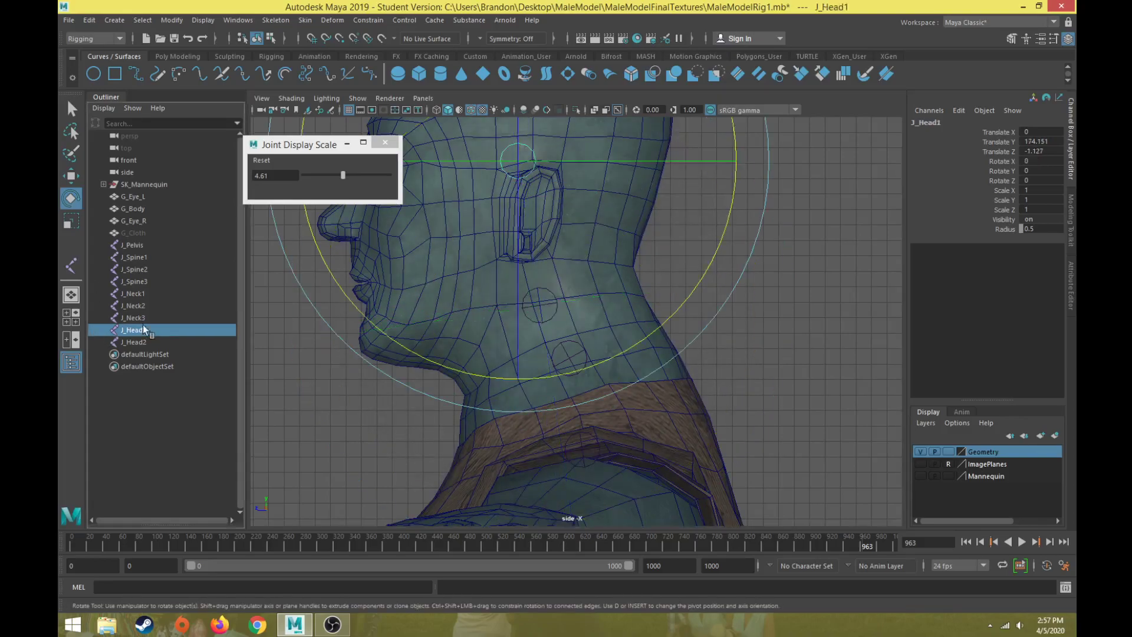
key(f)
drag(635, 161, 679, 183)
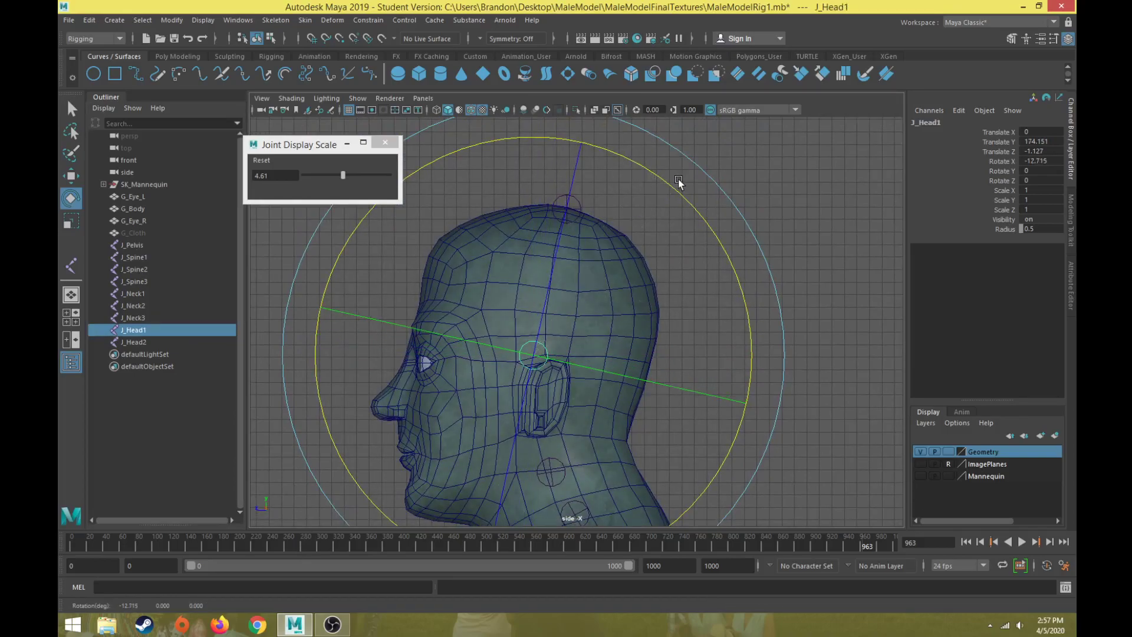
- Select J_Head2 and check it in the side view and the four-view layout
click(135, 342)
key(f)
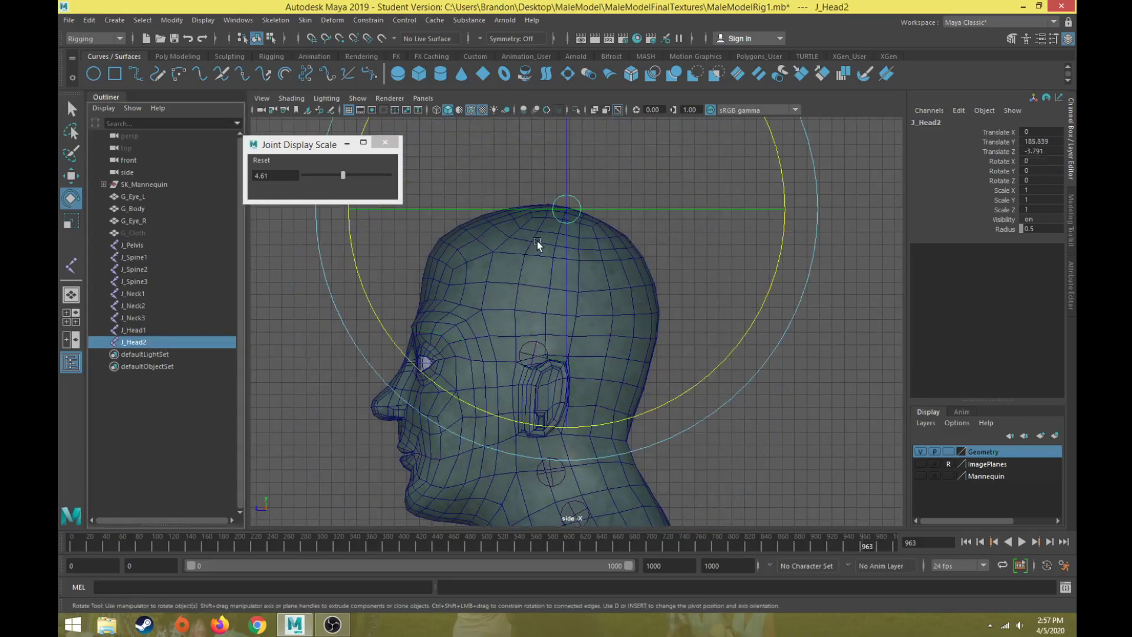
scroll(550, 313, down, 3)
scroll(551, 317, up, 3)
scroll(548, 335, down, 5)
key(space)
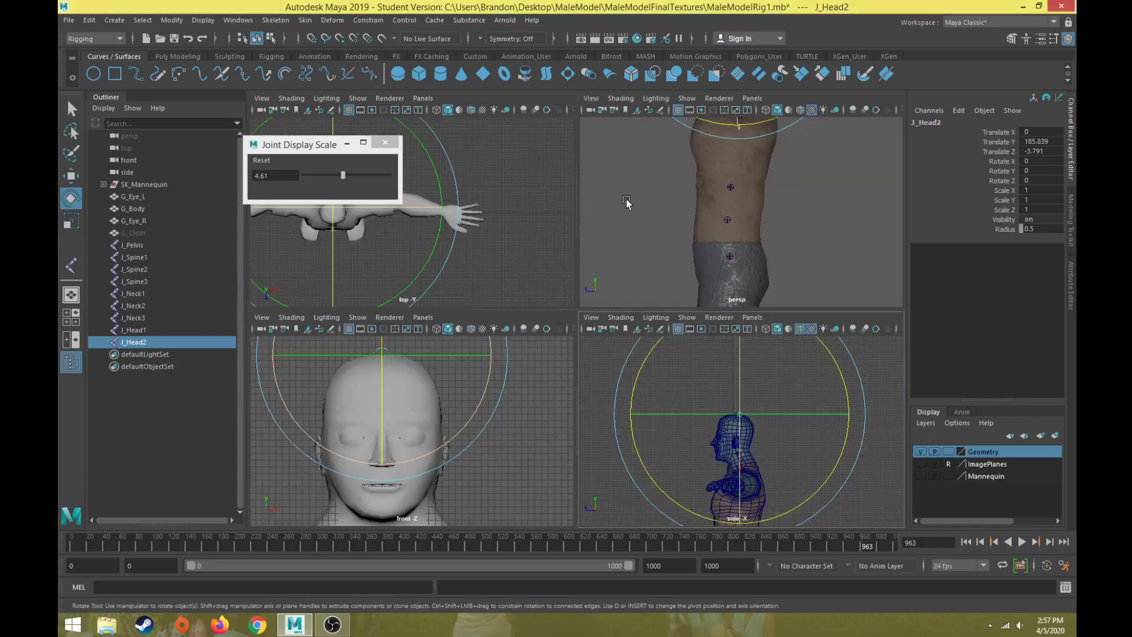
- Enlarge the perspective view and examine the joint placement through the torso, neck and head from the front and side
key(space)
scroll(619, 291, down, 5)
scroll(678, 298, up, 1)
key(minus)
scroll(655, 298, up, 2)
scroll(619, 297, up, 2)
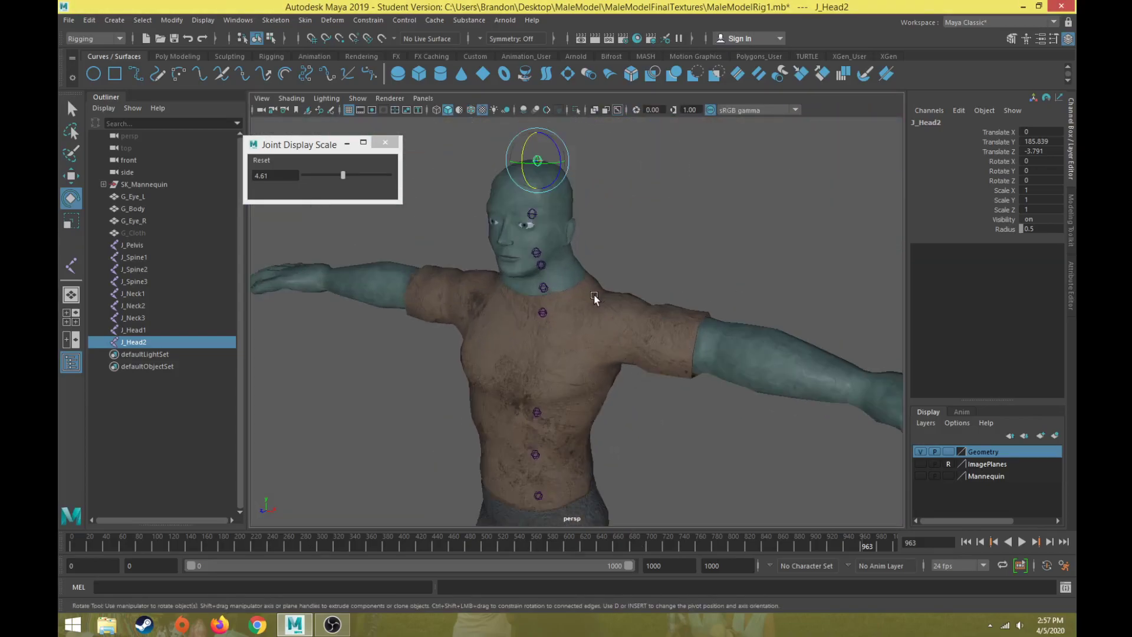
alt+drag(614, 398, 560, 322)
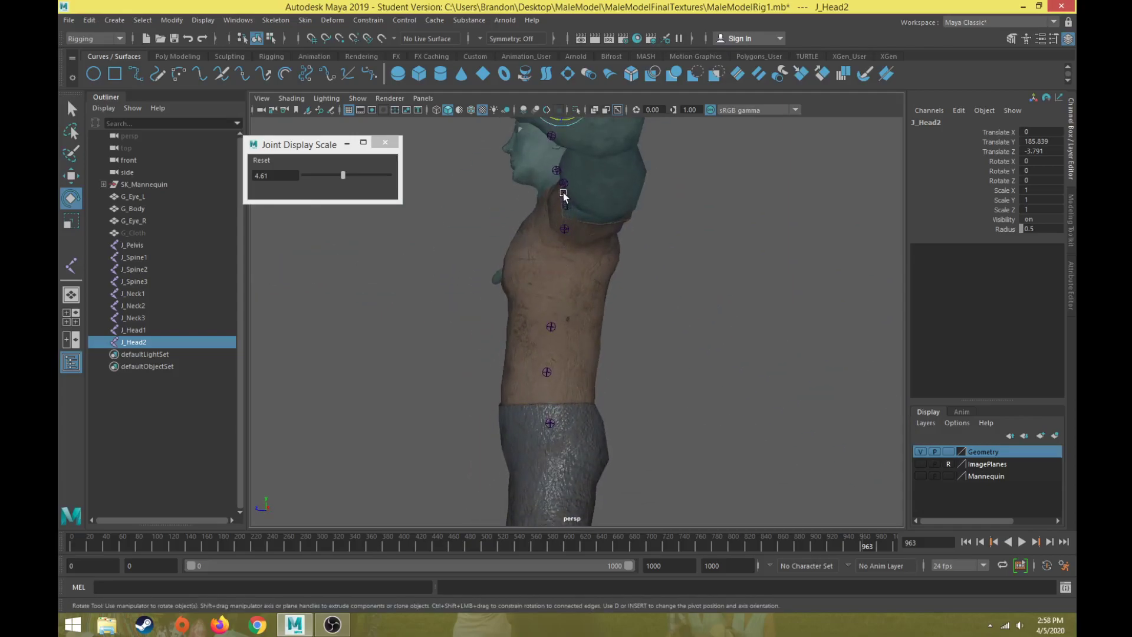
alt+drag(453, 324, 482, 353)
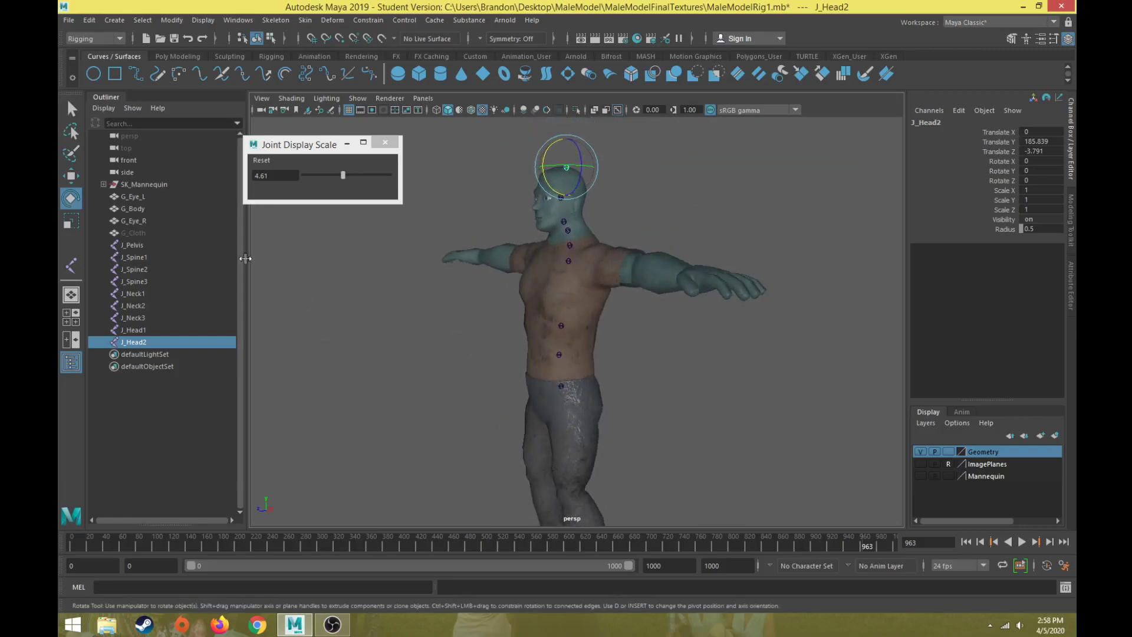
- Review the joint order by selecting the range from J_Pelvis to J_Head2, followed by J_Pelvis, J_Spine1 and the two head joints
click(154, 247)
shift+click(136, 342)
alt+drag(601, 370, 548, 383)
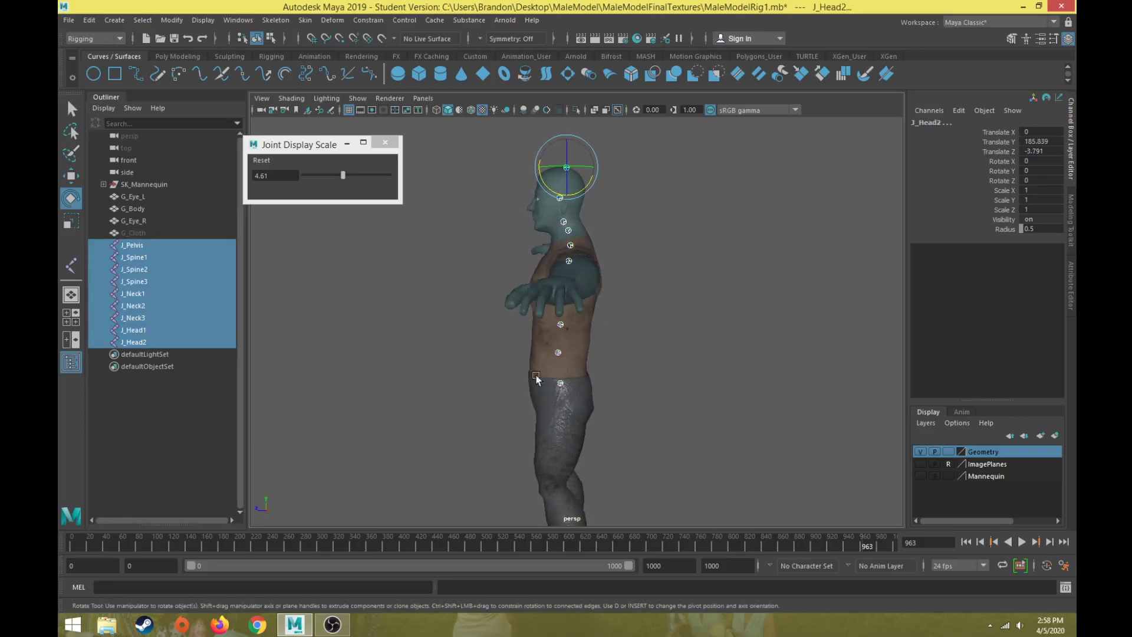
click(146, 246)
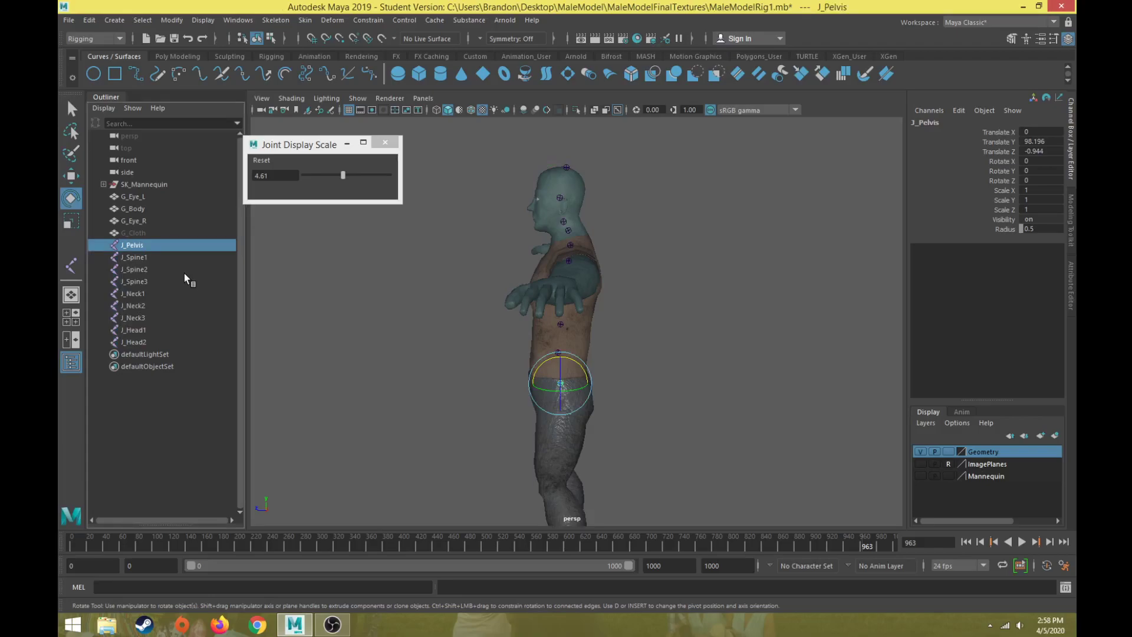
click(175, 258)
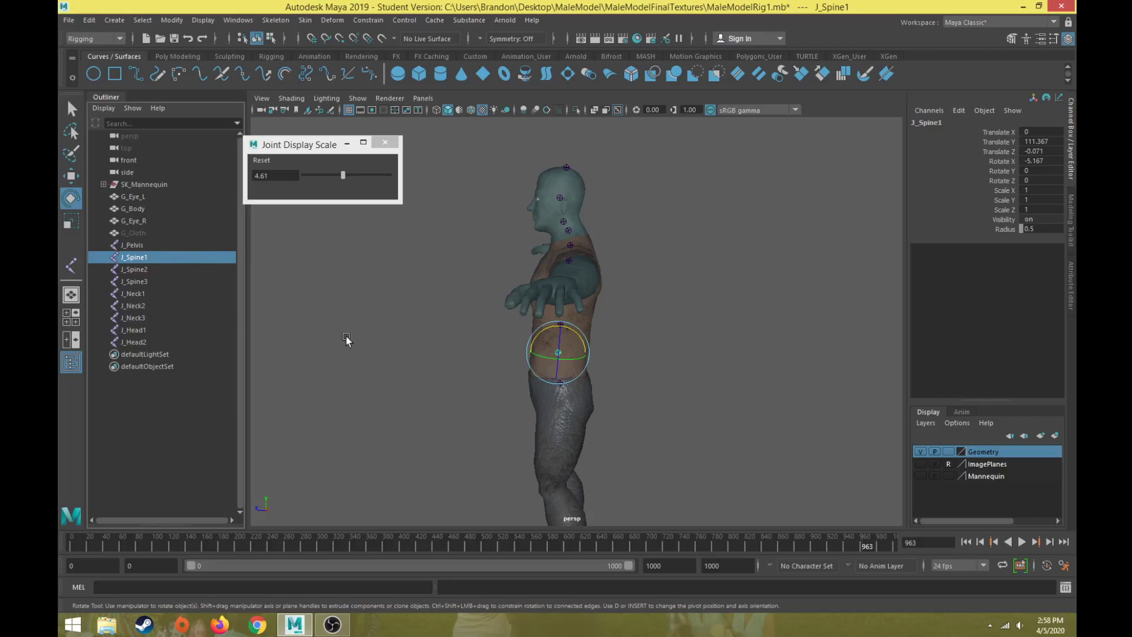
click(150, 343)
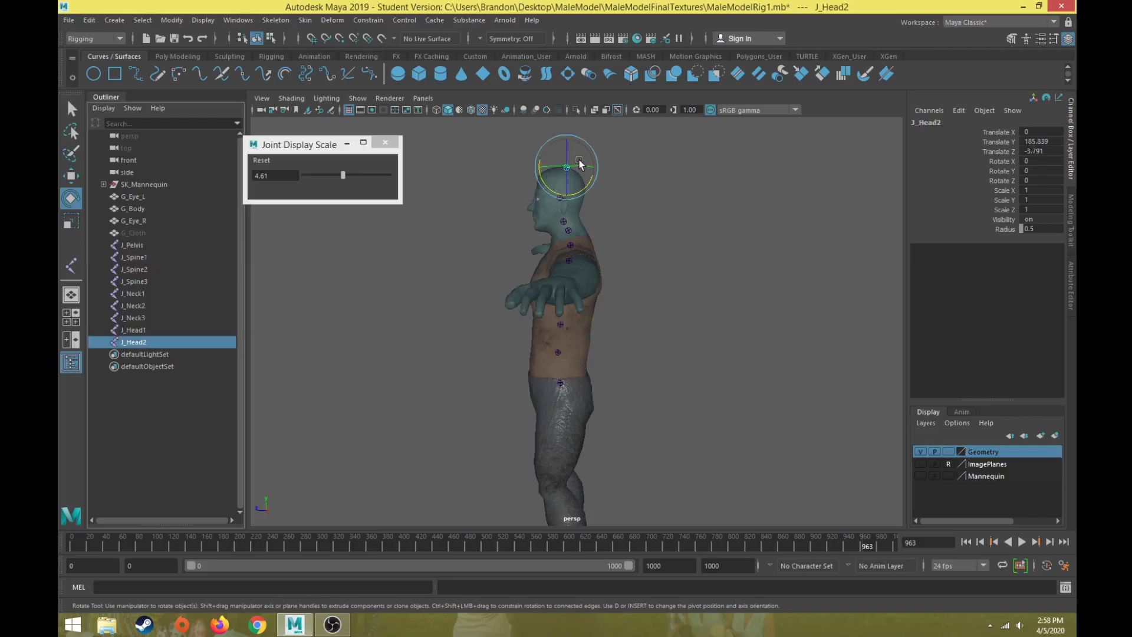
ctrl+click(149, 330)
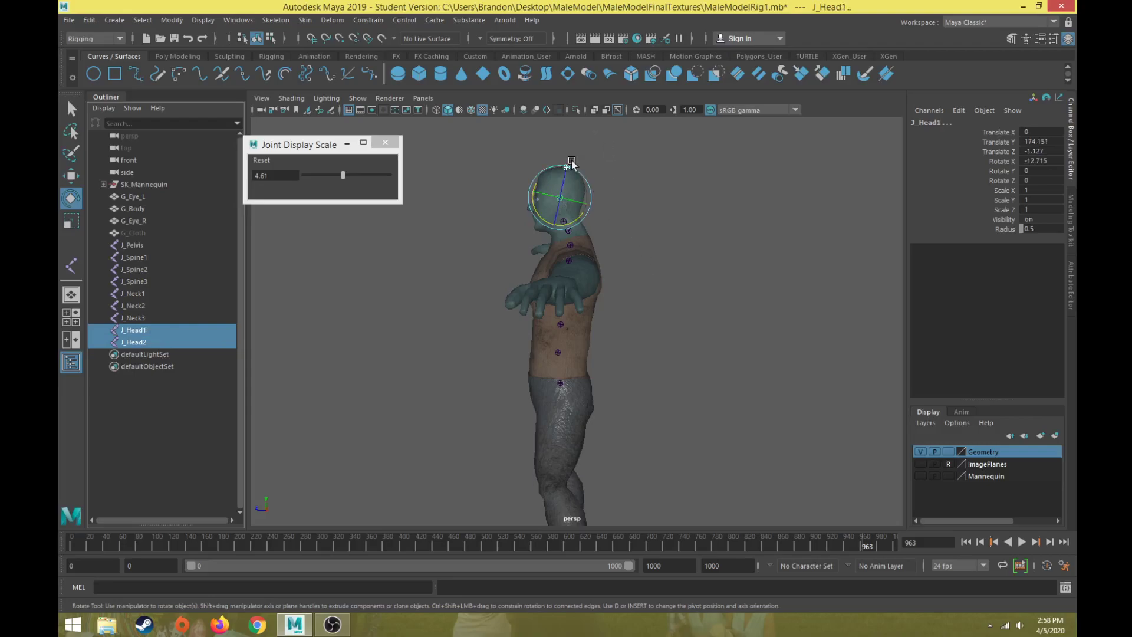
- Parent J_Head2 to J_Head1 and inspect the resulting bone inside the head
click(163, 342)
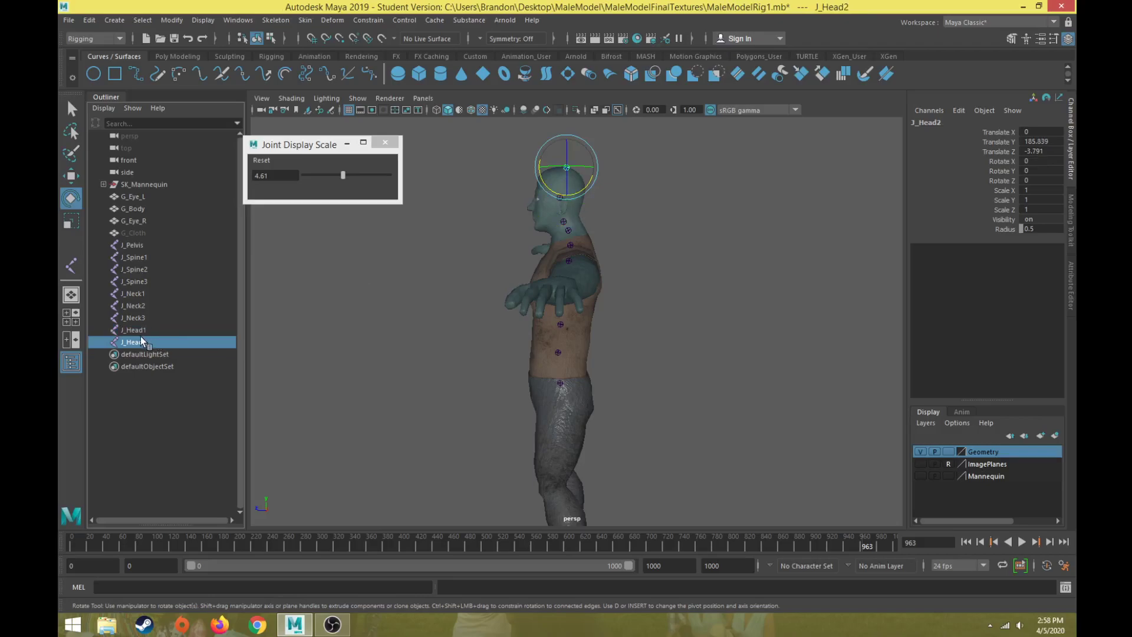
shift+click(139, 331)
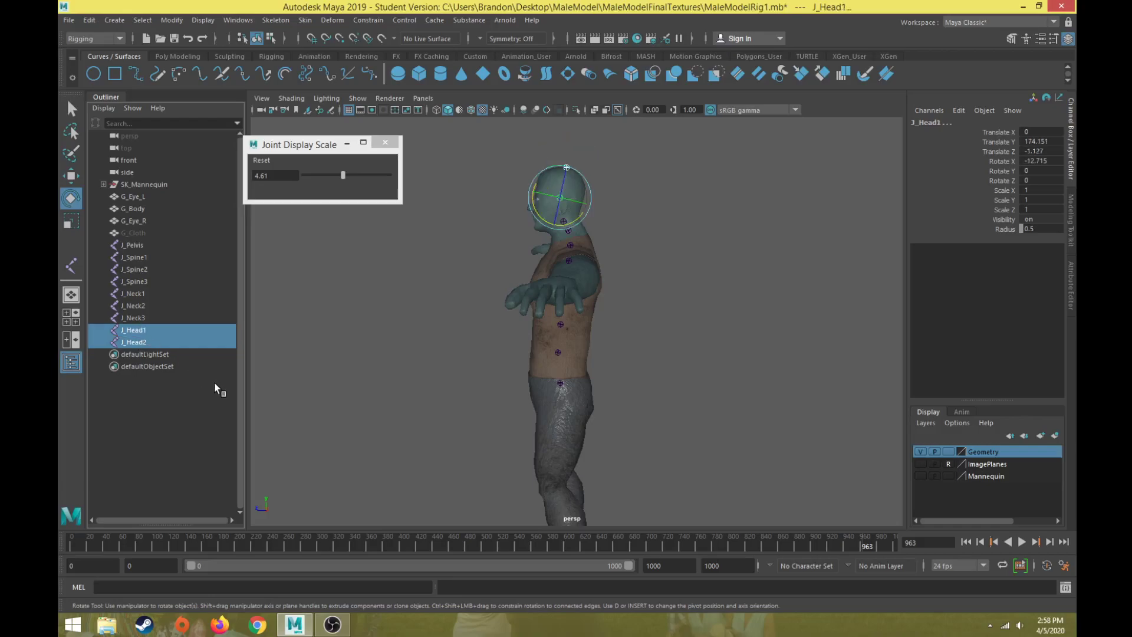
key(p)
key(f)
alt+middle_drag(605, 246, 613, 488)
alt+middle_drag(533, 259, 555, 438)
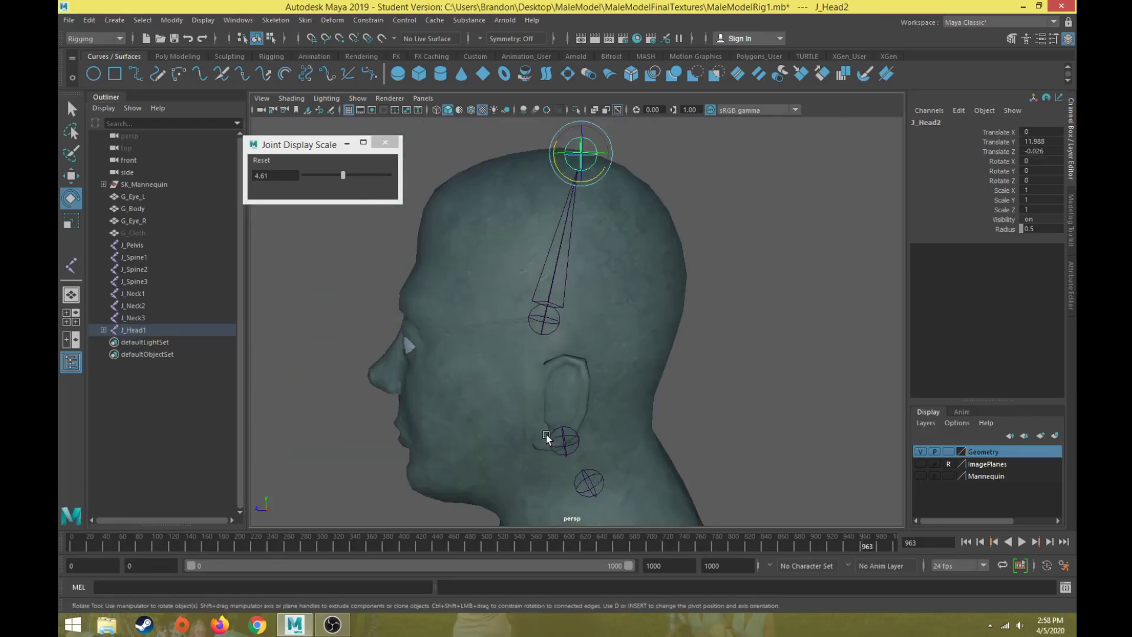
alt+drag(546, 434, 552, 401)
- Parent J_Head1, together with its child, to J_Neck3
click(563, 338)
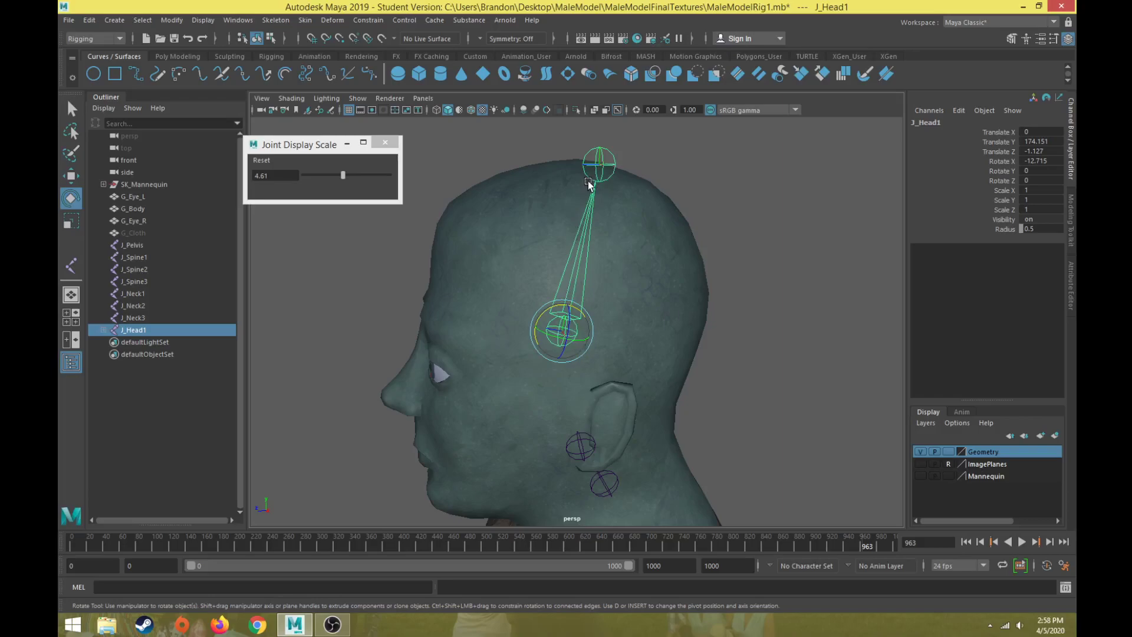
scroll(608, 216, down, 6)
alt+drag(608, 215, 632, 413)
alt+middle_drag(632, 413, 563, 334)
alt+drag(563, 334, 330, 342)
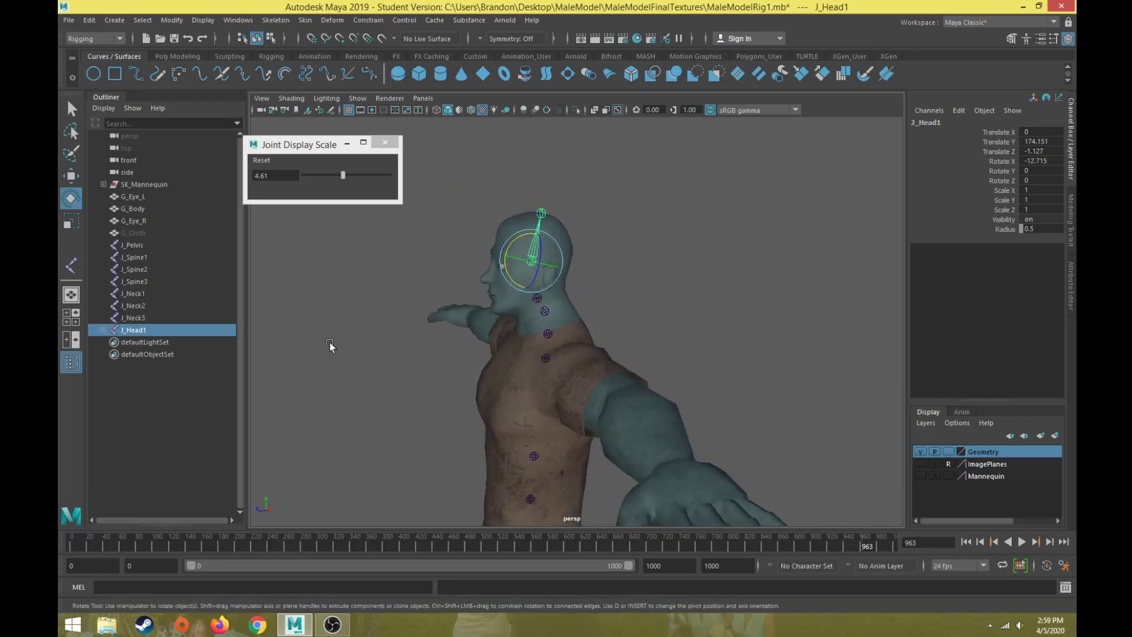
ctrl+click(144, 318)
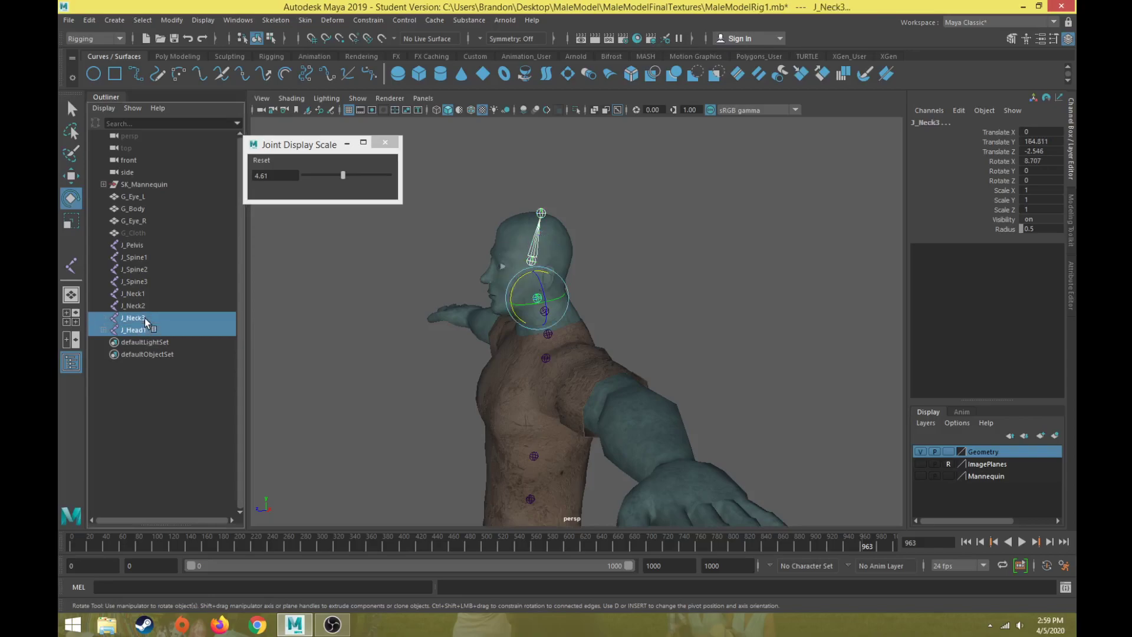
key(p)
- Parent J_Neck3 to J_Neck2, and J_Neck2 to J_Neck1
click(143, 317)
ctrl+click(145, 306)
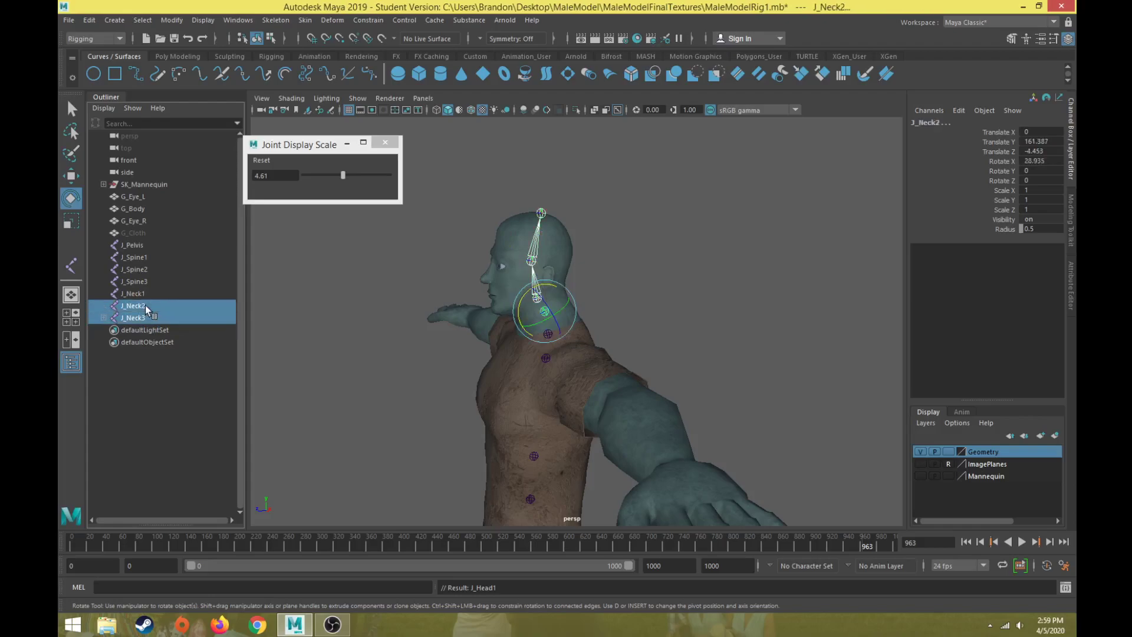
key(p)
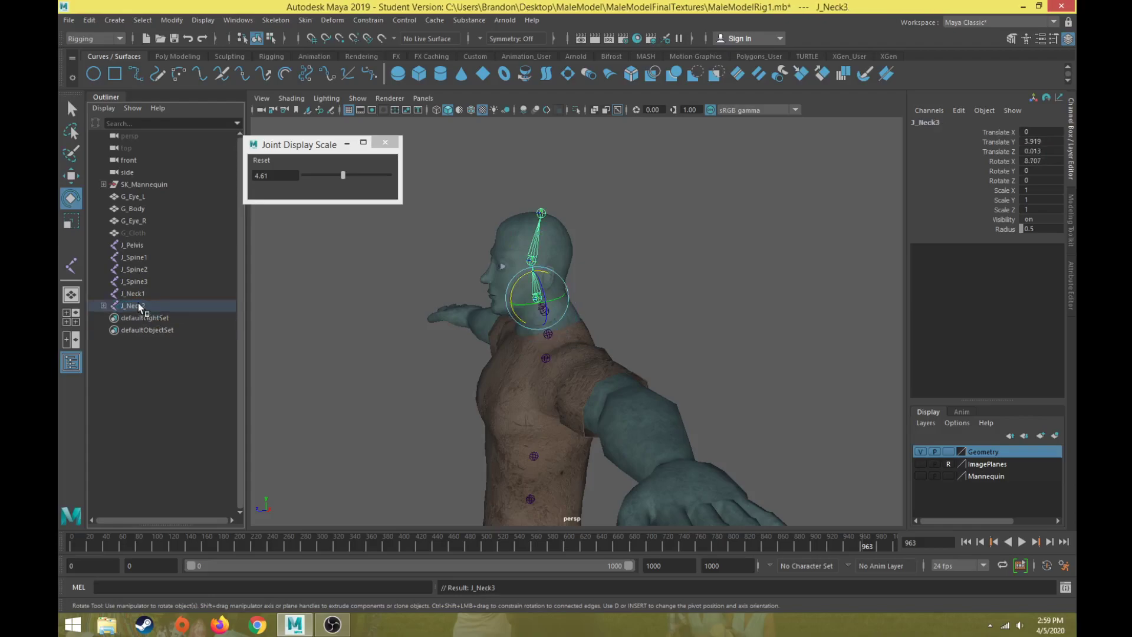
click(143, 305)
ctrl+click(140, 295)
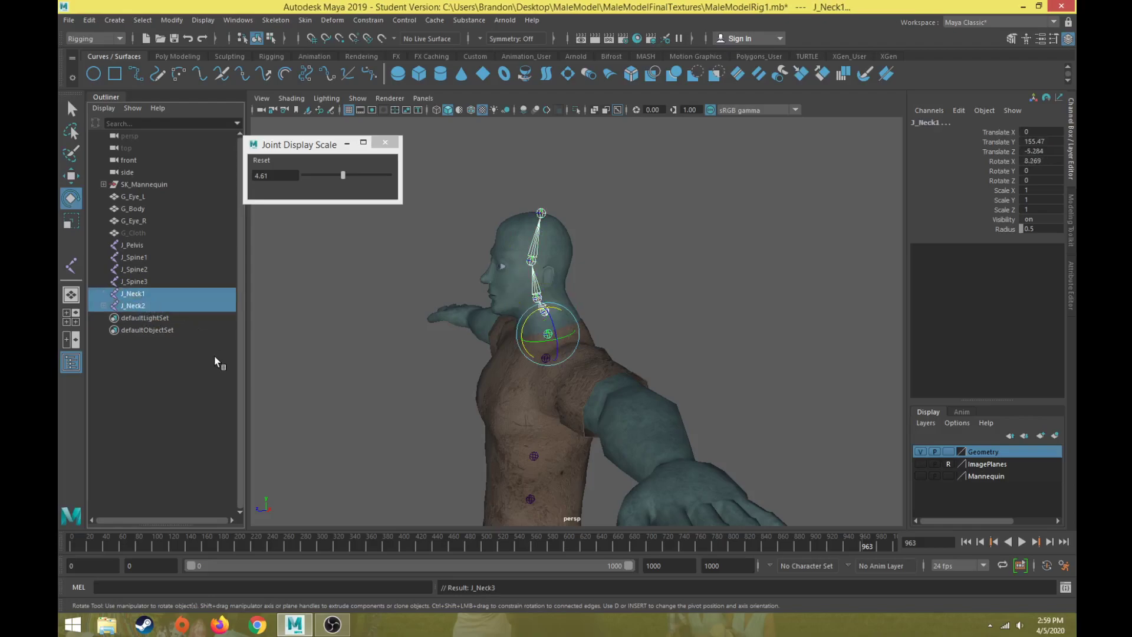
key(p)
- Parent J_Neck1 to J_Spine3, and J_Spine3 to J_Spine2
click(137, 293)
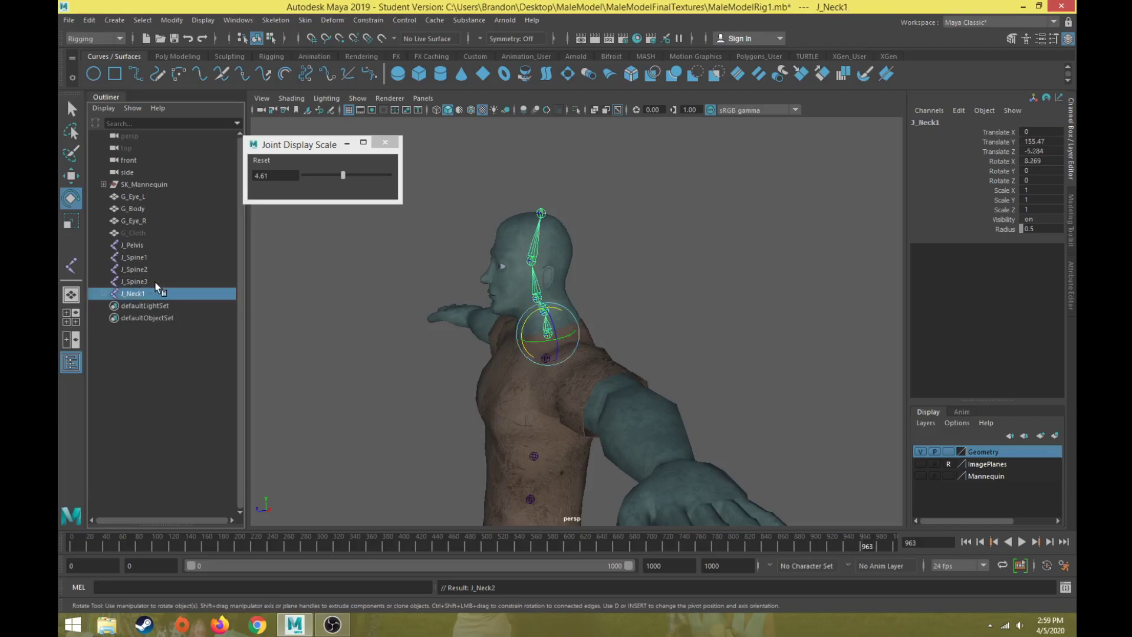
ctrl+click(156, 283)
key(p)
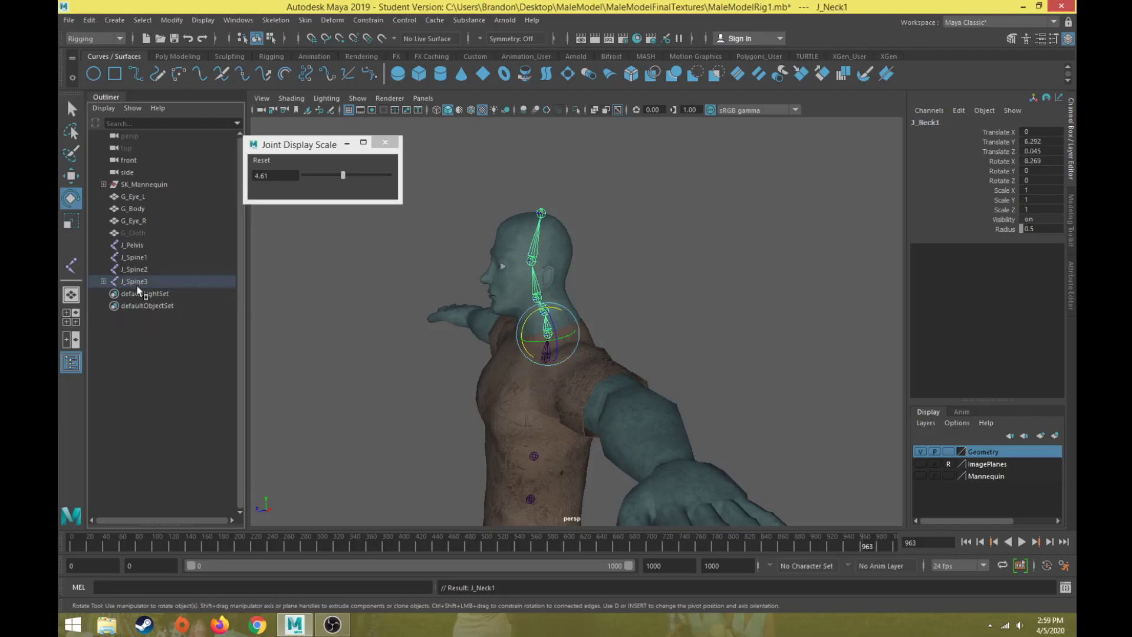
click(137, 283)
ctrl+click(147, 271)
key(p)
- Parent J_Spine2 to J_Spine1, and J_Spine1 to the root joint J_Pelvis
click(144, 269)
ctrl+click(148, 258)
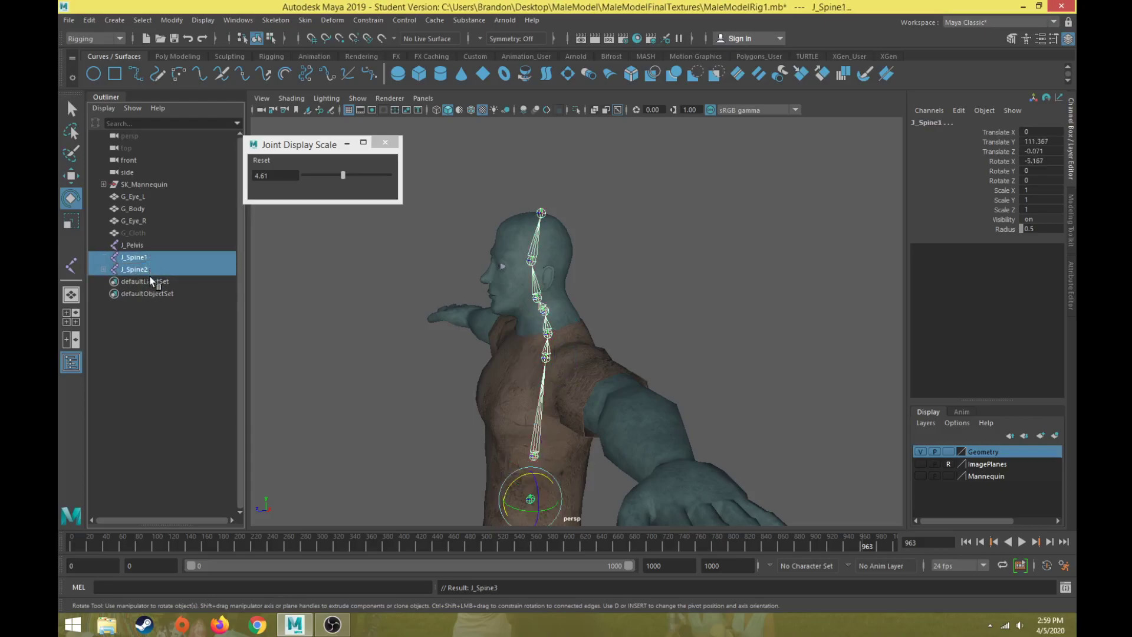
key(p)
click(147, 258)
ctrl+click(149, 246)
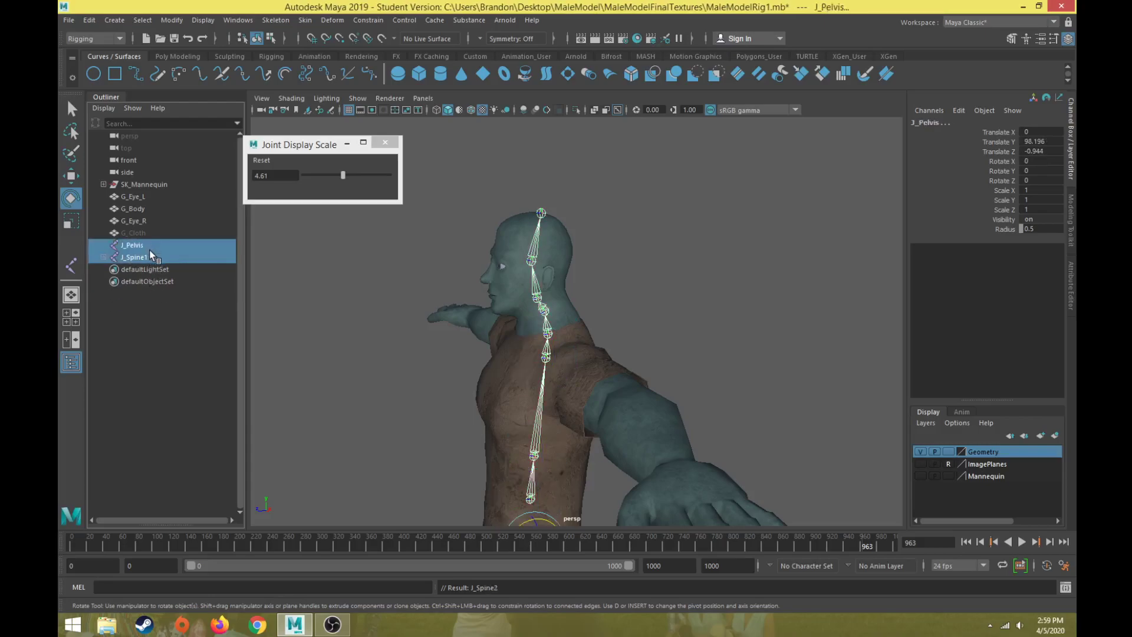
key(p)
- Select the J_Pelvis hierarchy and increase the joint display scale to 6.41 so the bones are easier to see
alt+drag(379, 372, 401, 354)
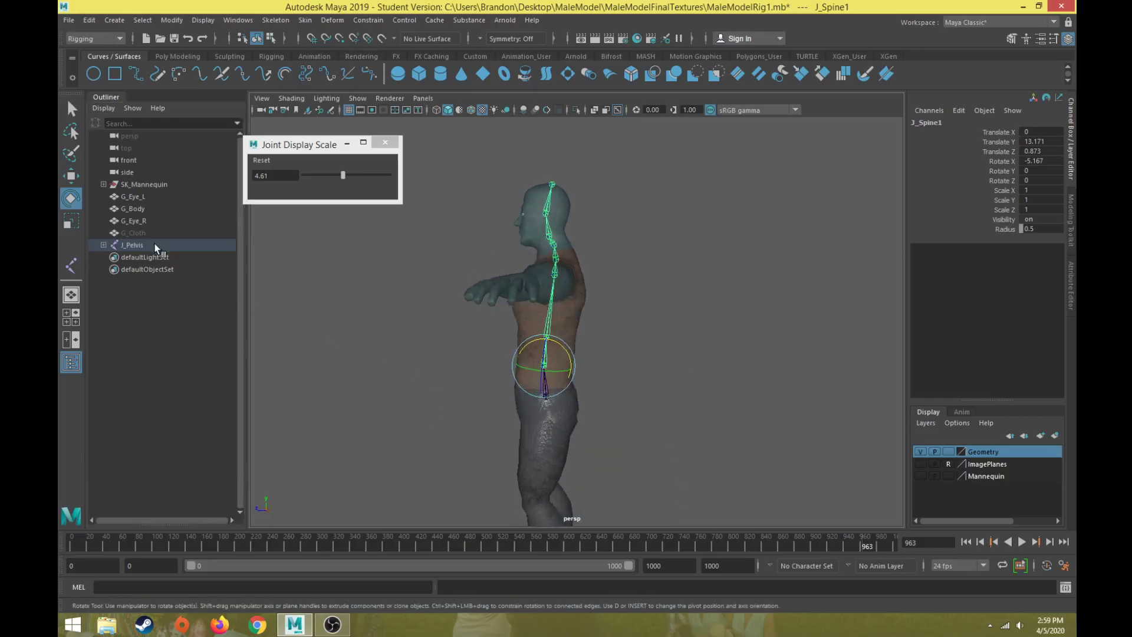
click(155, 247)
alt+drag(326, 366, 408, 395)
drag(344, 176, 358, 175)
mouse_move(454, 344)
alt+mouse_down()
mouse_move(409, 348)
mouse_move(483, 337)
mouse_move(430, 351)
mouse_move(443, 363)
mouse_move(438, 349)
alt+mouse_up()
scroll(443, 363, up, 2)
alt+middle_drag(438, 350, 435, 378)
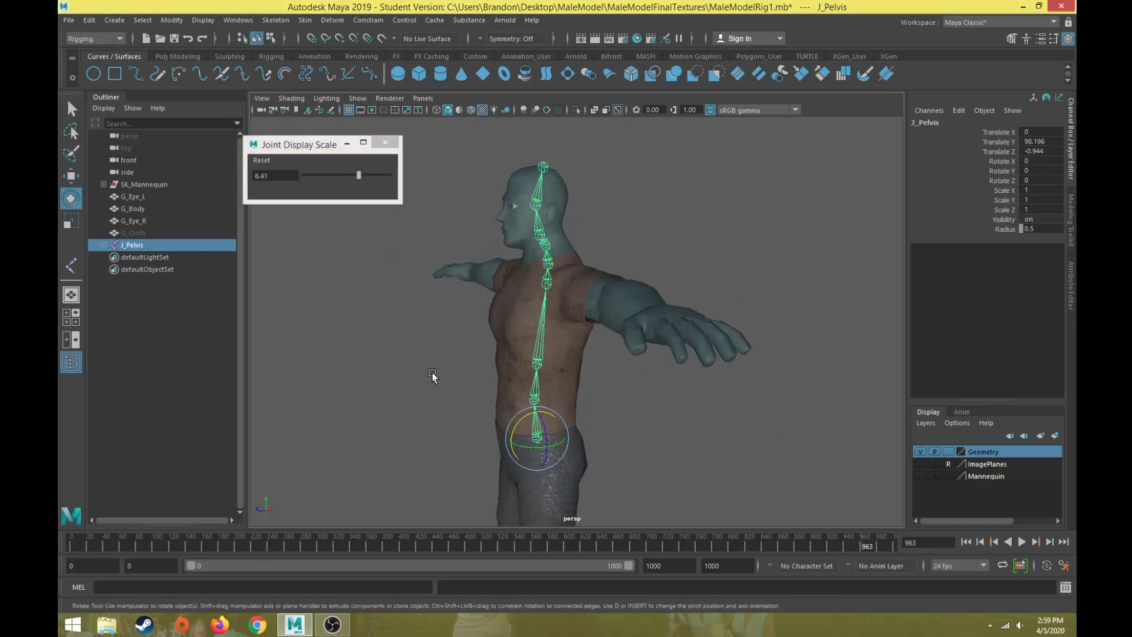